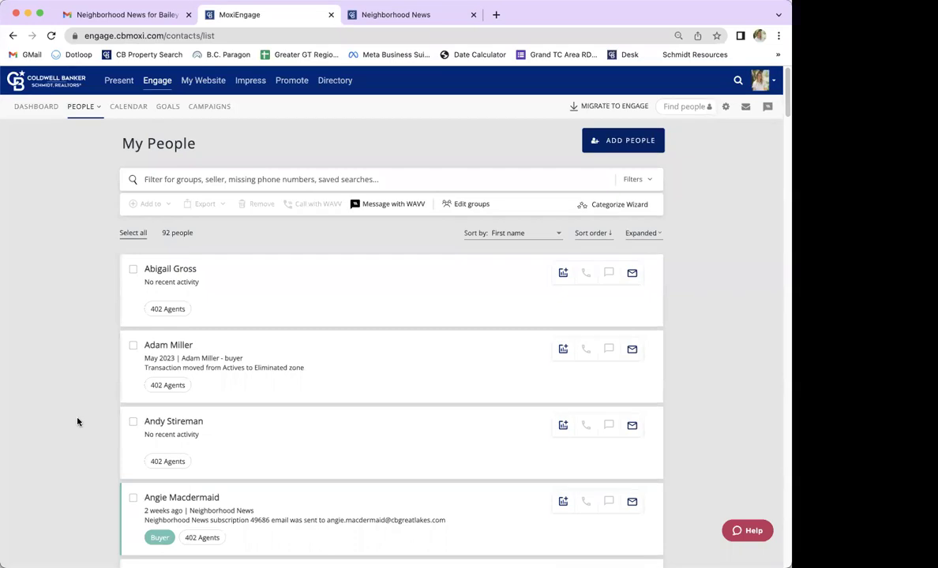
In the My People list, open the profile of the contact whose activity today is viewing the Full Report for 49686
{"action": "scroll", "coordinate": [78, 422], "scroll_direction": "down", "scroll_amount": 3}
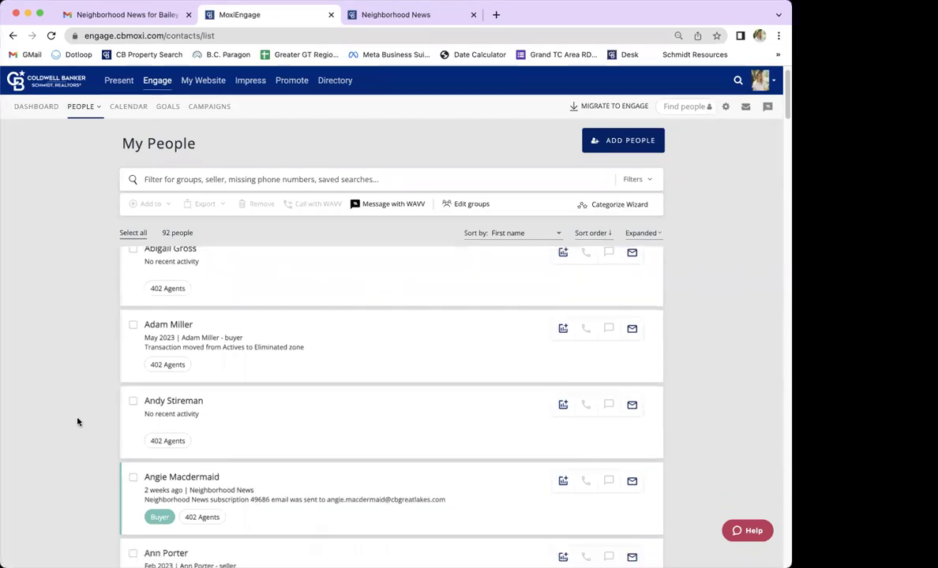
{"action": "scroll", "coordinate": [76, 423], "scroll_direction": "down", "scroll_amount": 5}
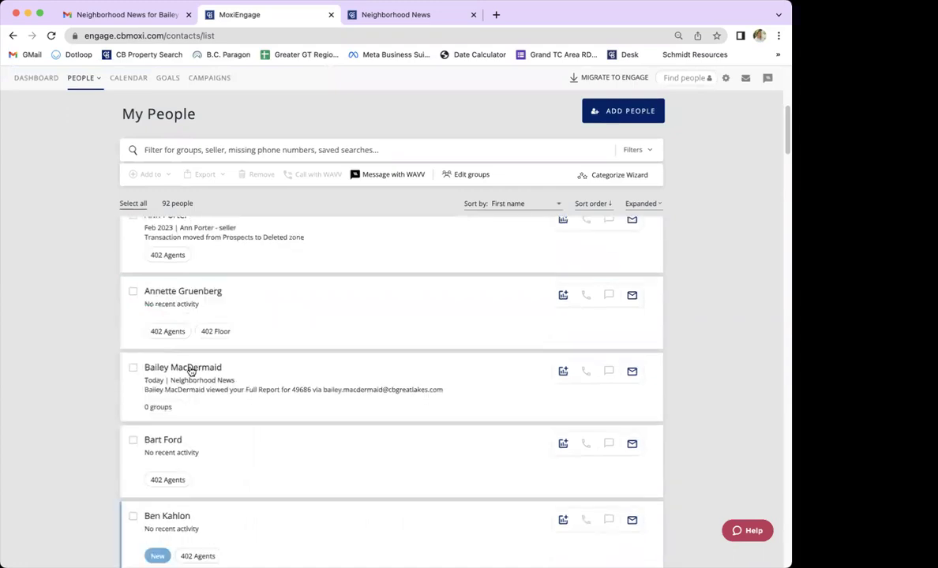
{"action": "left_click", "coordinate": [185, 368]}
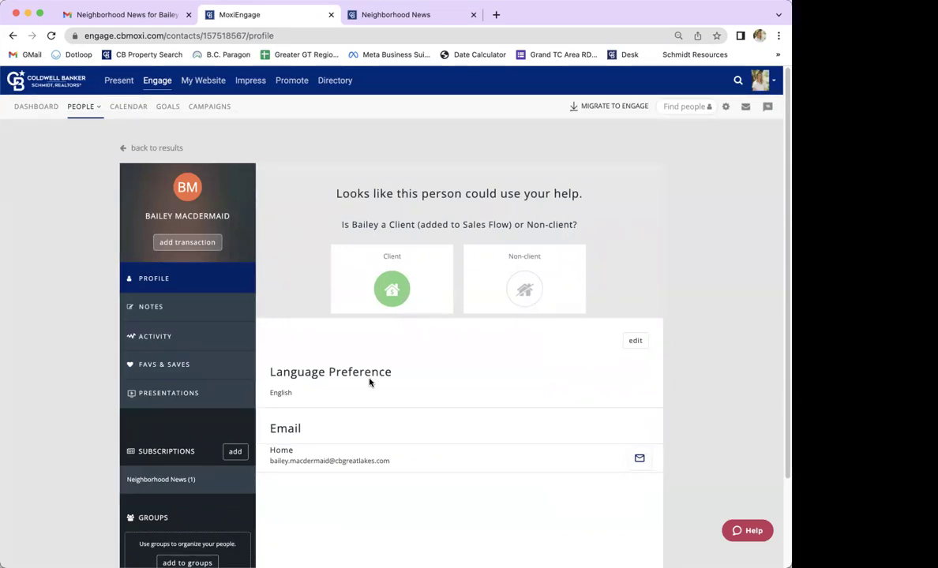
Locate the Subscriptions section in the contact's profile and start adding a new subscription
{"action": "scroll", "coordinate": [93, 407], "scroll_direction": "down", "scroll_amount": 1}
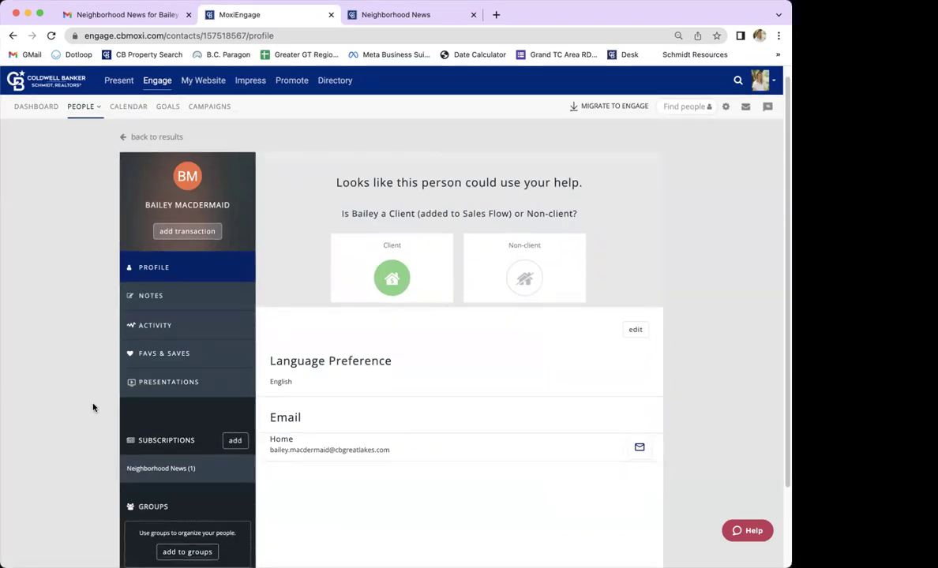
{"action": "scroll", "coordinate": [92, 395], "scroll_direction": "down", "scroll_amount": 3}
{"action": "left_click_drag", "start_coordinate": [199, 408], "coordinate": [134, 403]}
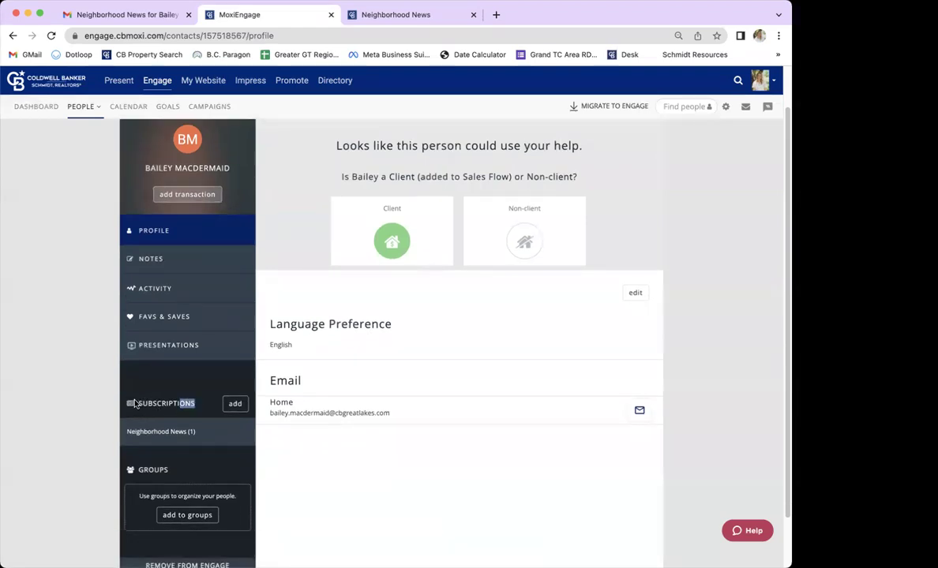
{"action": "double_click", "coordinate": [169, 404]}
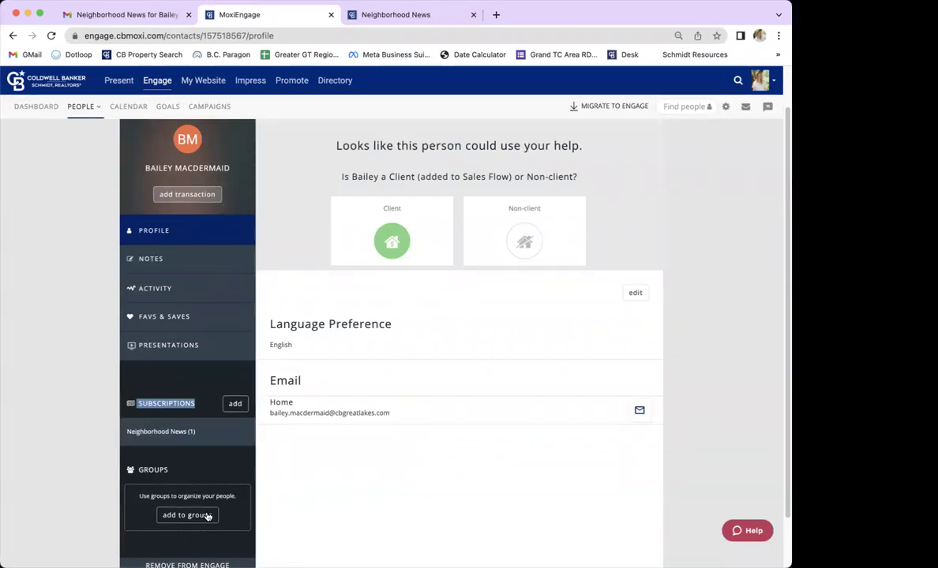
{"action": "left_click", "coordinate": [199, 471]}
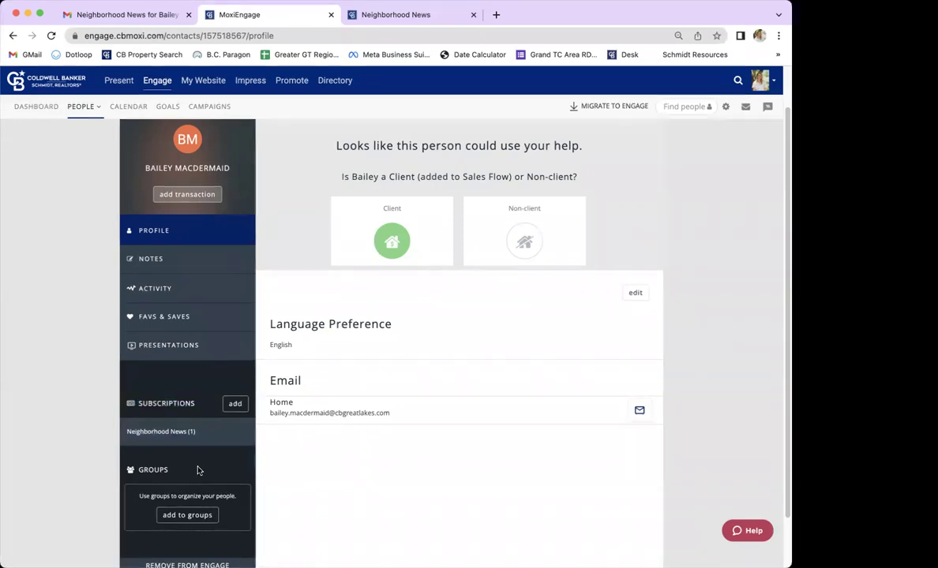
{"action": "scroll", "coordinate": [229, 398], "scroll_direction": "down", "scroll_amount": 1}
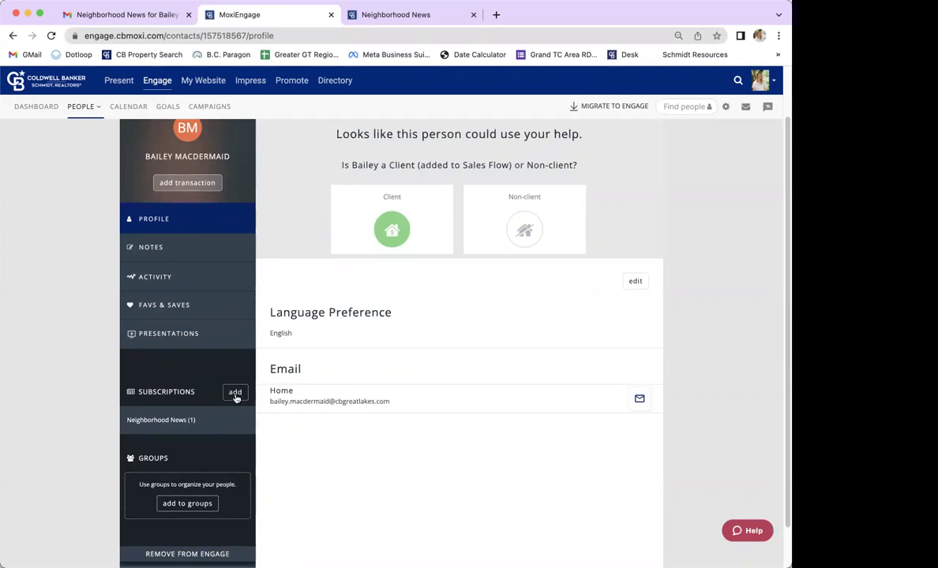
{"action": "left_click", "coordinate": [235, 393]}
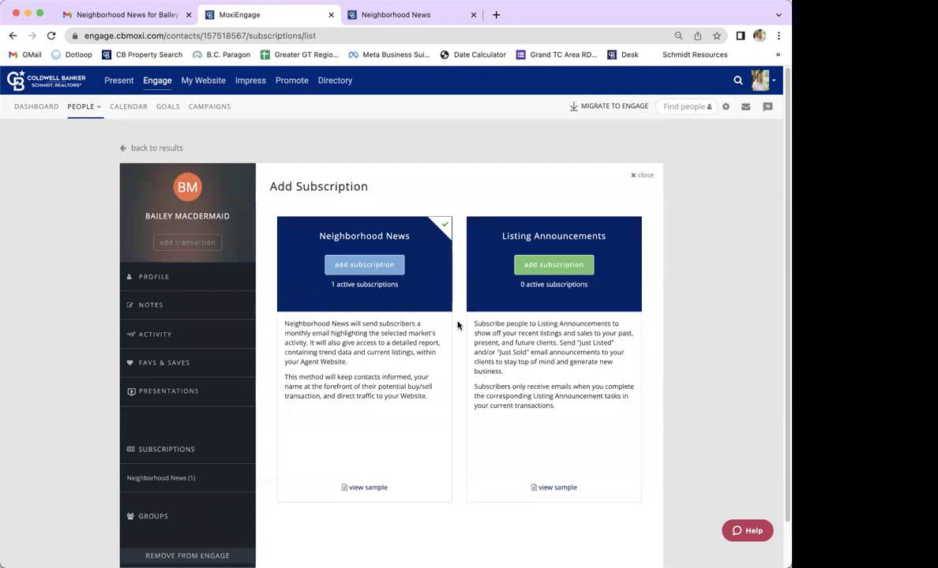
Read the Neighborhood News subscription description, then view its sample report and close the sample
{"action": "scroll", "coordinate": [458, 325], "scroll_direction": "down", "scroll_amount": 1}
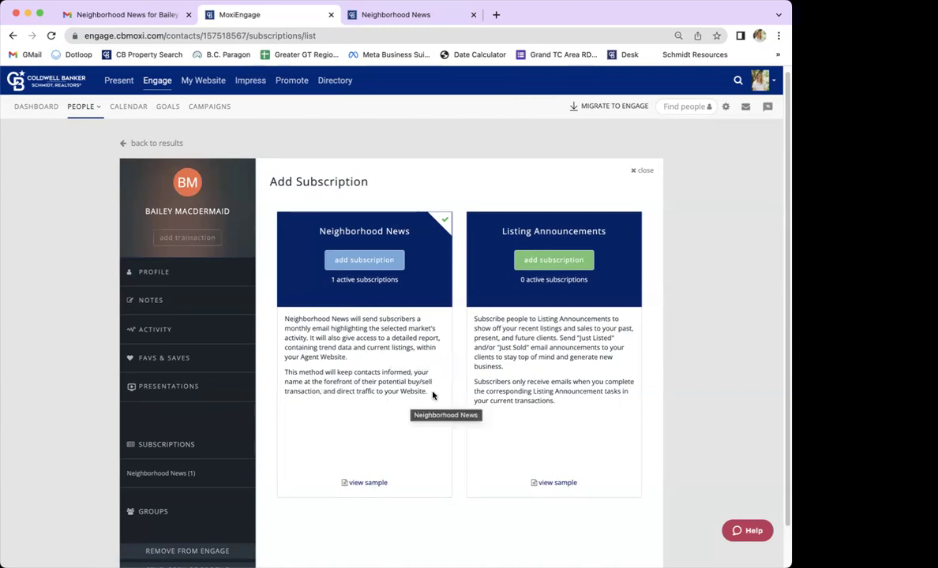
{"action": "left_click_drag", "start_coordinate": [428, 392], "coordinate": [280, 318]}
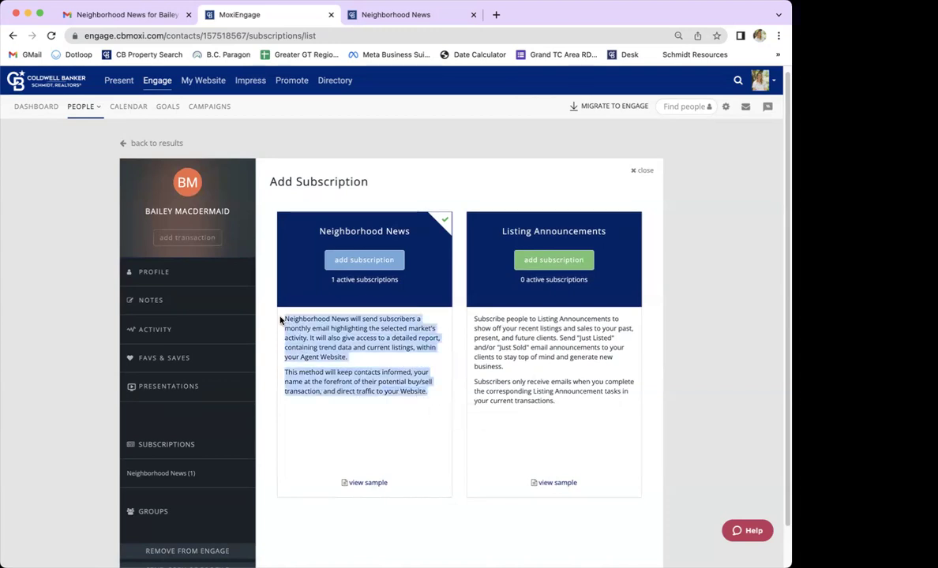
{"action": "left_click", "coordinate": [300, 419]}
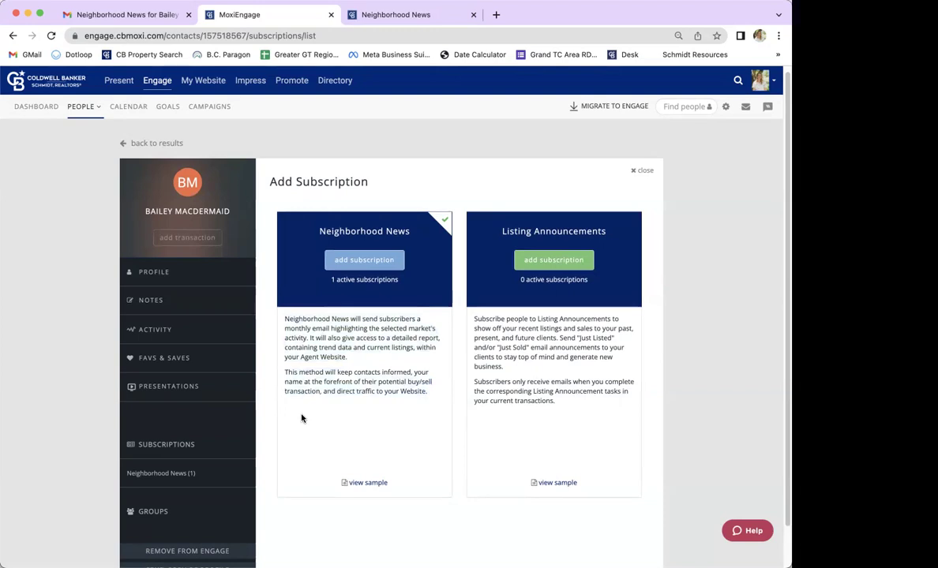
{"action": "scroll", "coordinate": [293, 458], "scroll_direction": "down", "scroll_amount": 1}
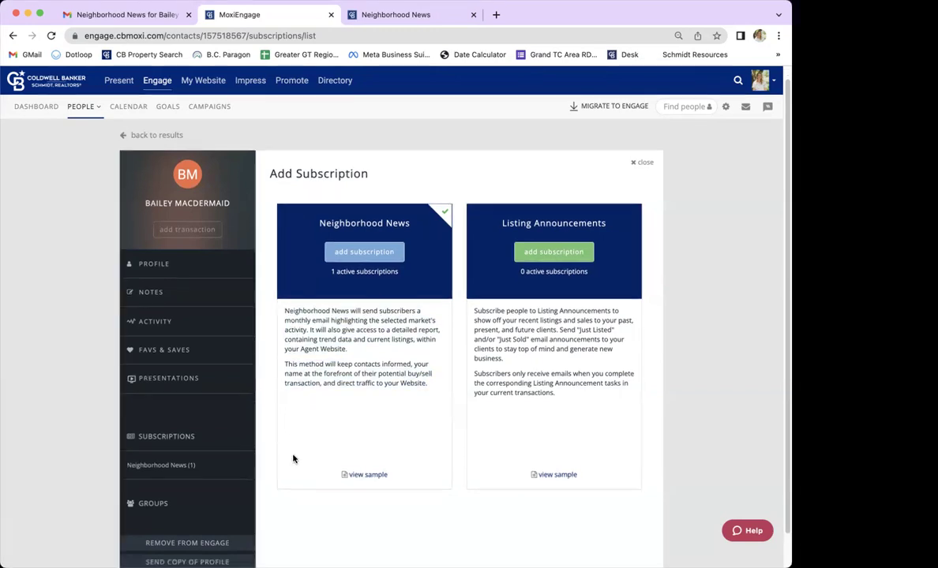
{"action": "scroll", "coordinate": [320, 446], "scroll_direction": "down", "scroll_amount": 1}
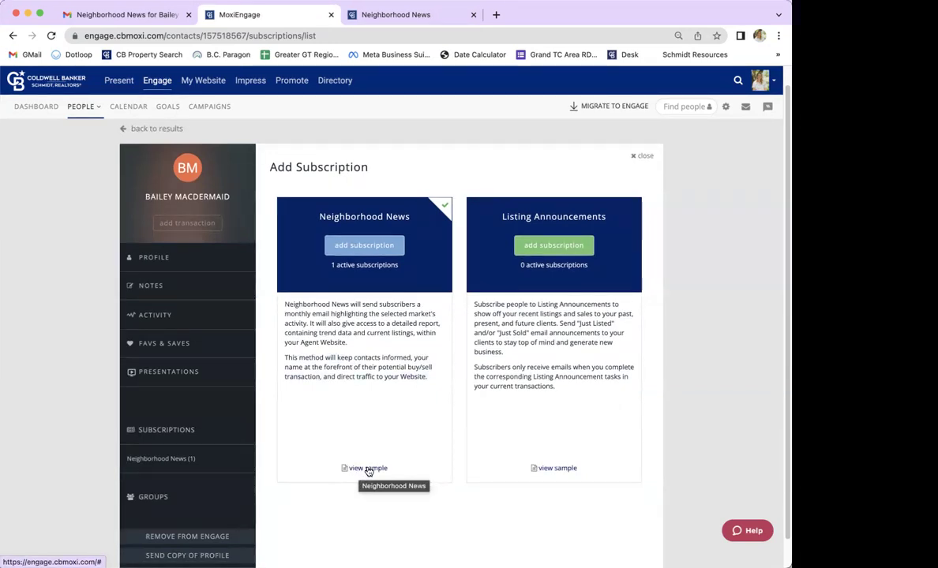
{"action": "left_click", "coordinate": [369, 471]}
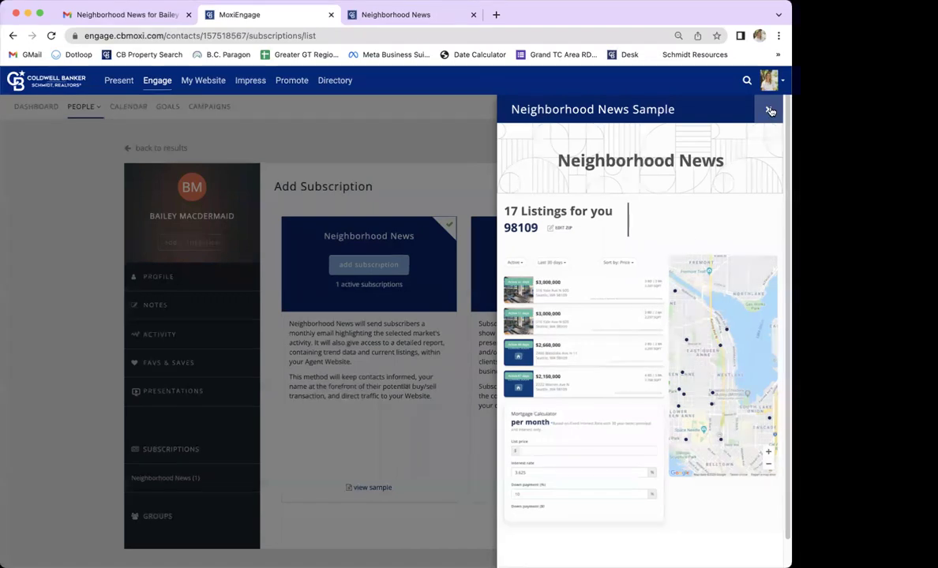
{"action": "left_click", "coordinate": [475, 406]}
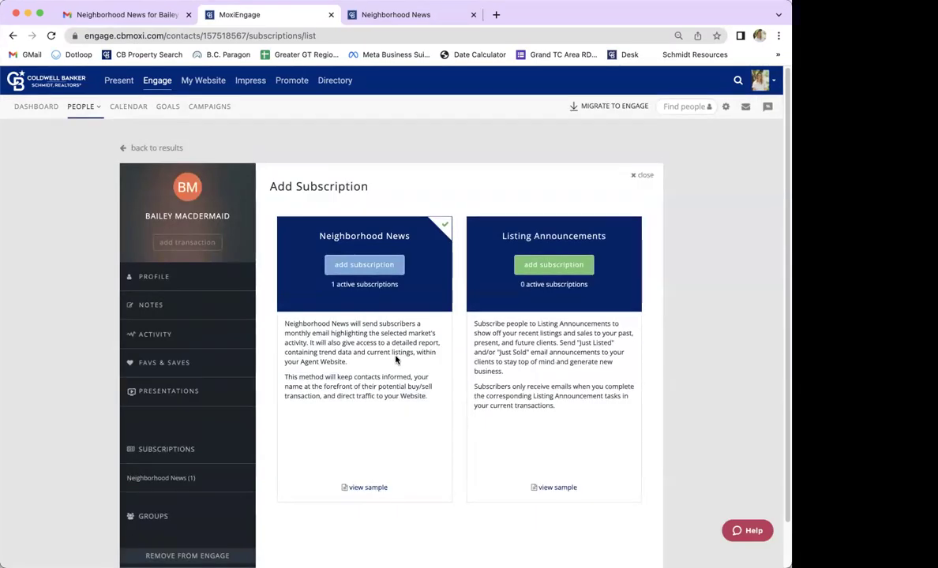
Open the Quick ZIP/postal code setup for a Neighborhood News subscription and check its zip code entry
{"action": "left_click", "coordinate": [362, 266]}
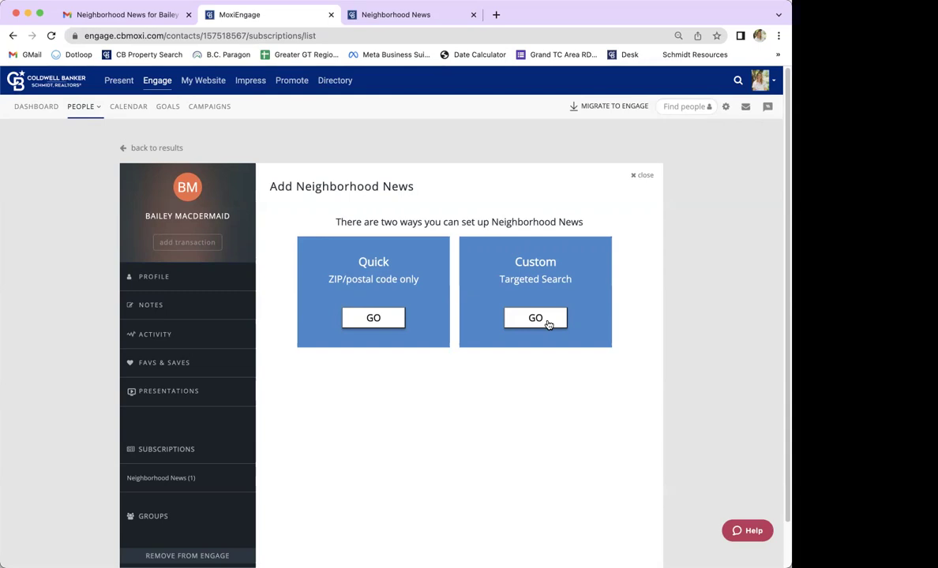
{"action": "left_click", "coordinate": [377, 319]}
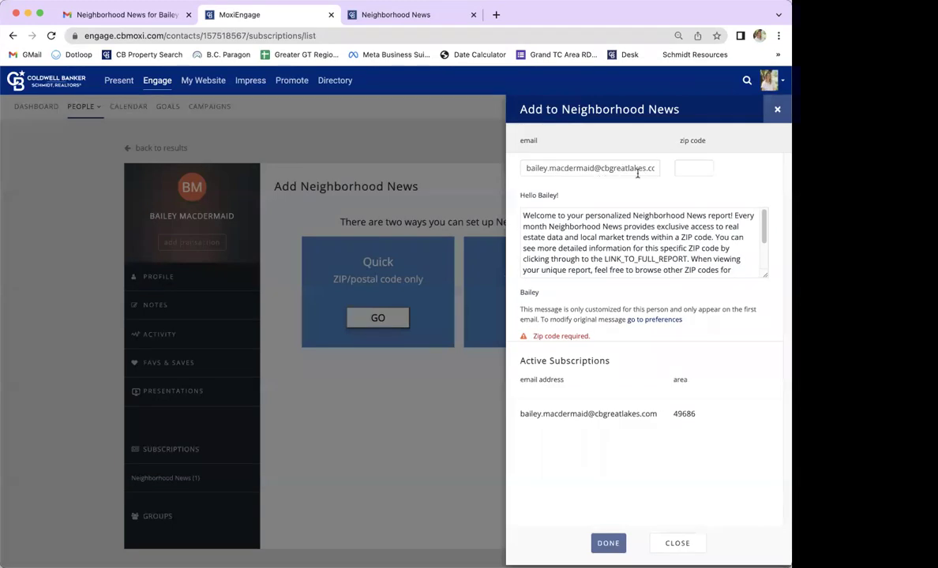
{"action": "left_click", "coordinate": [698, 167]}
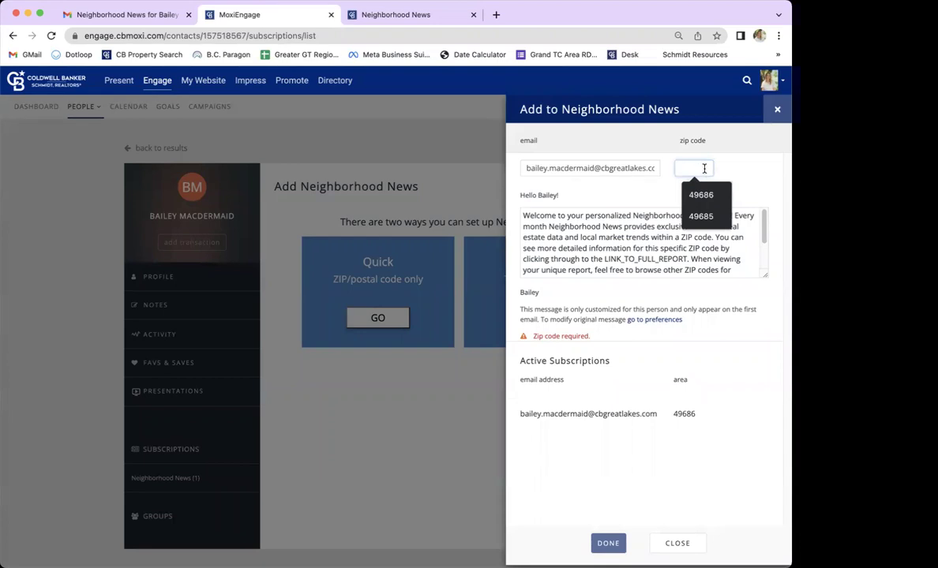
{"action": "left_click", "coordinate": [726, 174]}
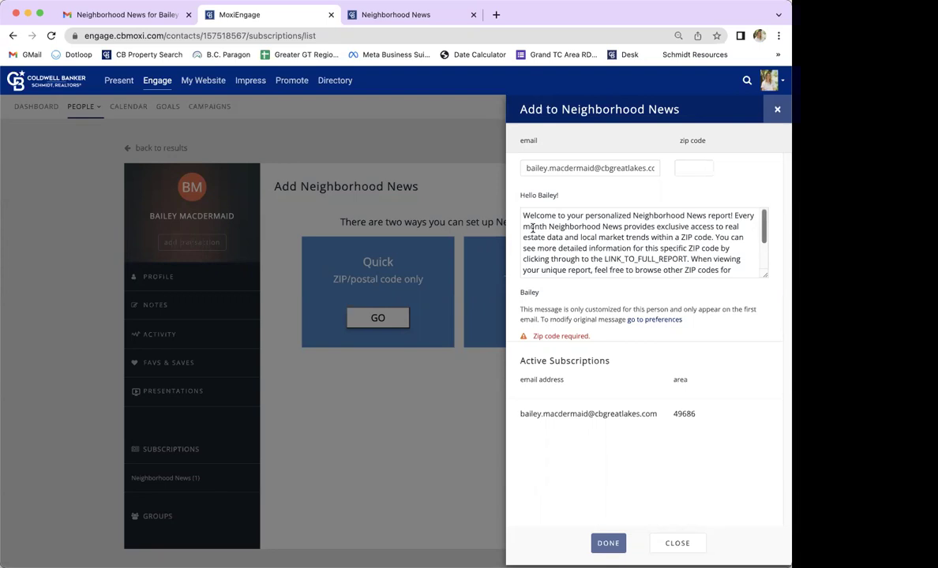
Review the full default welcome message in the Add to Neighborhood News form
{"action": "left_click_drag", "start_coordinate": [523, 213], "coordinate": [716, 269]}
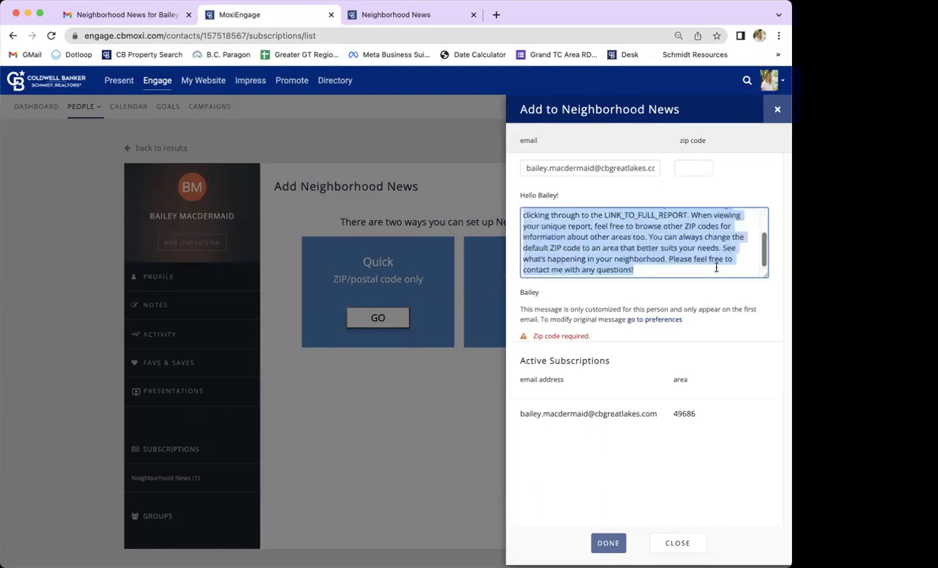
{"action": "left_click", "coordinate": [716, 268]}
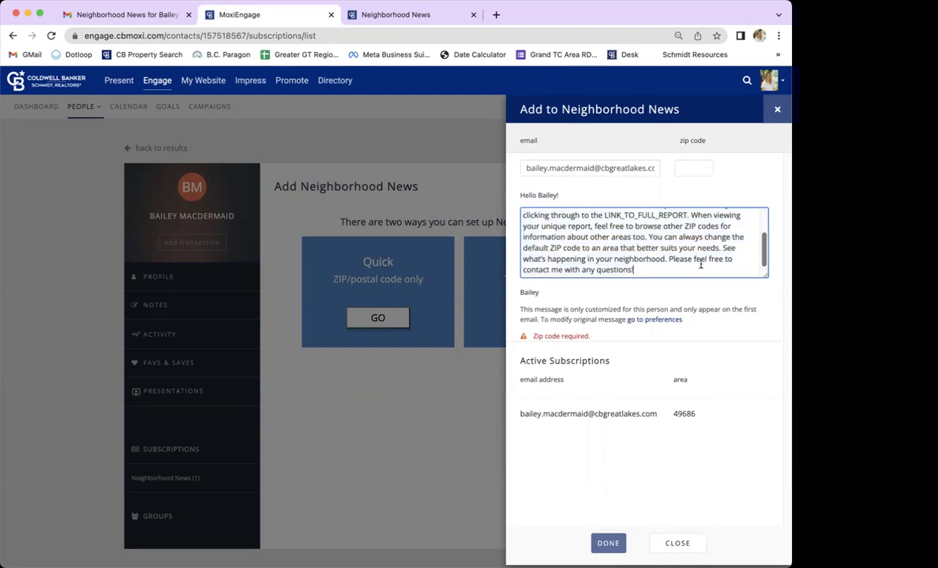
{"action": "scroll", "coordinate": [700, 265], "scroll_direction": "up", "scroll_amount": 3}
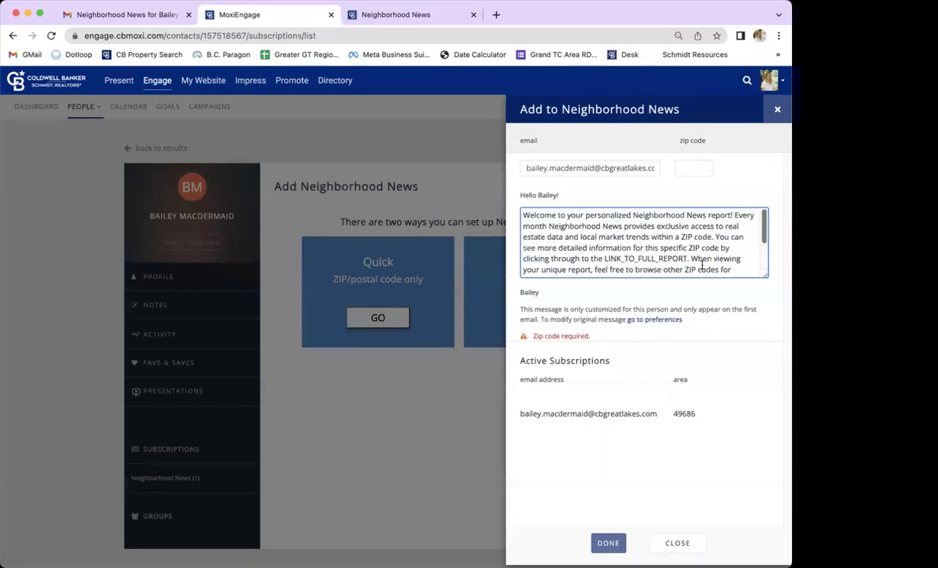
{"action": "left_click", "coordinate": [618, 314]}
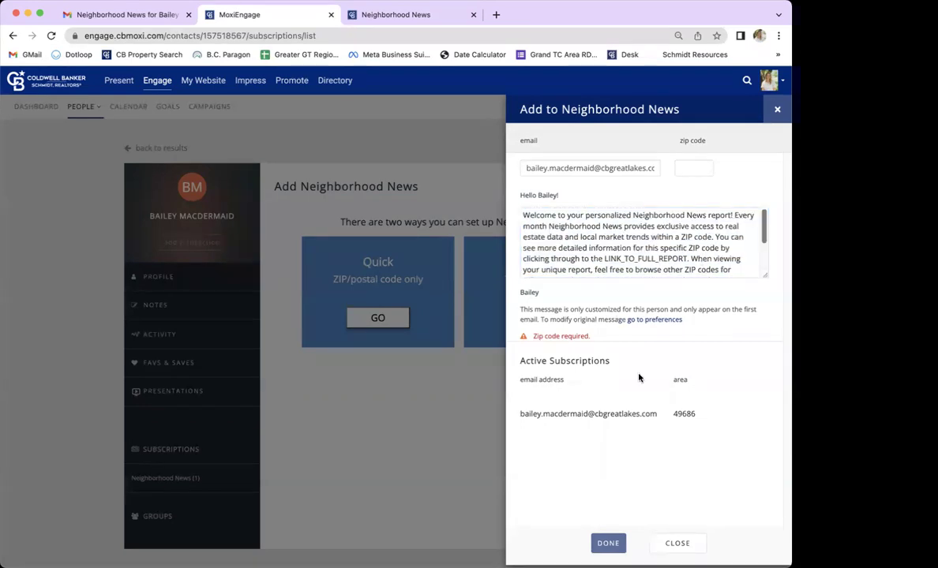
Examine the contact's Active Subscriptions and their area, then close the Neighborhood News form without adding a subscription
{"action": "double_click", "coordinate": [584, 362]}
{"action": "left_click_drag", "start_coordinate": [517, 369], "coordinate": [518, 365]}
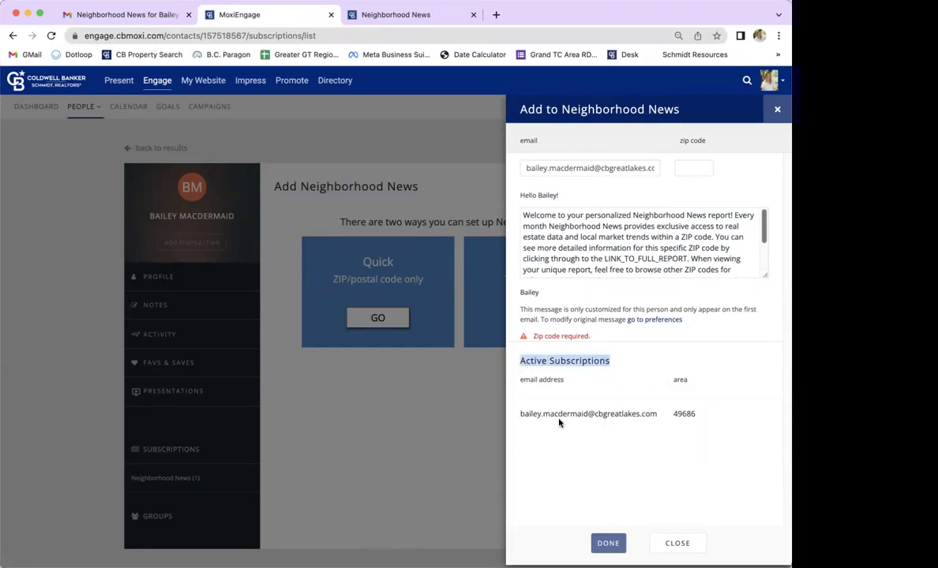
{"action": "left_click", "coordinate": [674, 416]}
{"action": "double_click", "coordinate": [703, 418]}
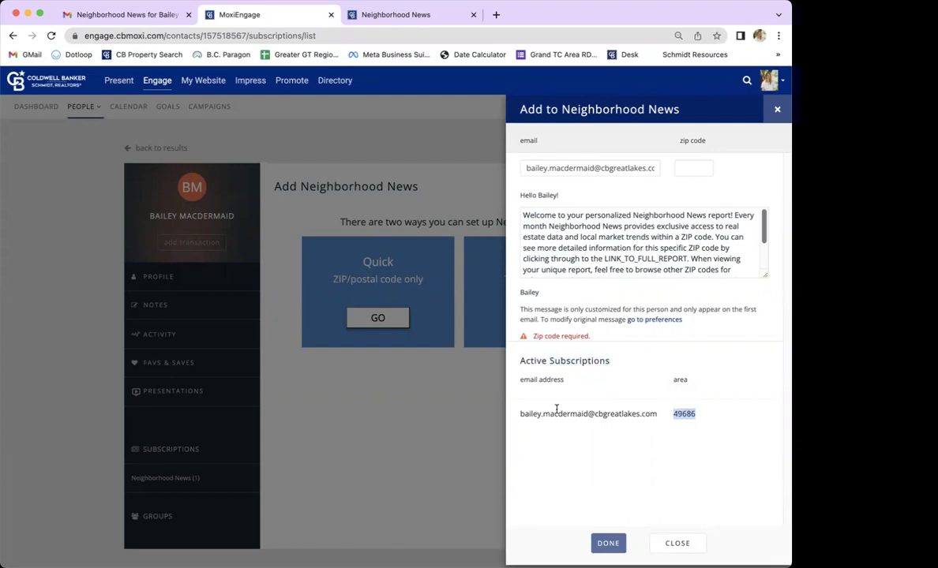
{"action": "left_click", "coordinate": [583, 445]}
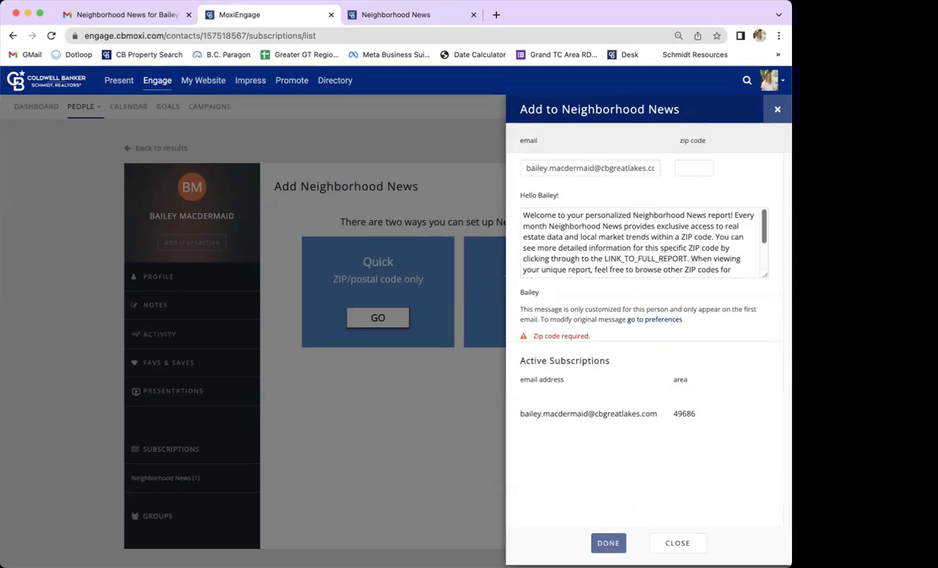
{"action": "left_click", "coordinate": [693, 548]}
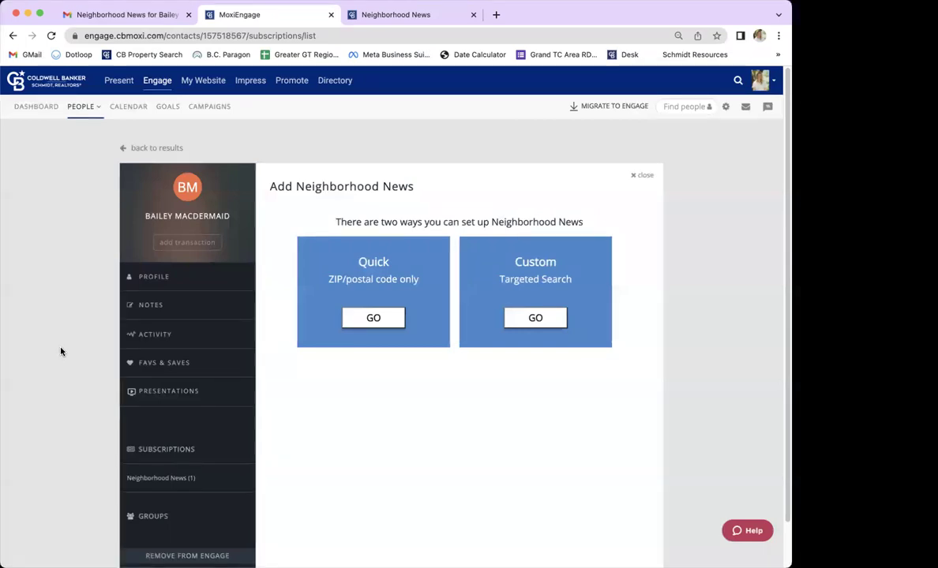
Switch to Gmail and review the Neighborhood News email's subject, welcome message and full-report link
{"action": "left_click", "coordinate": [164, 20]}
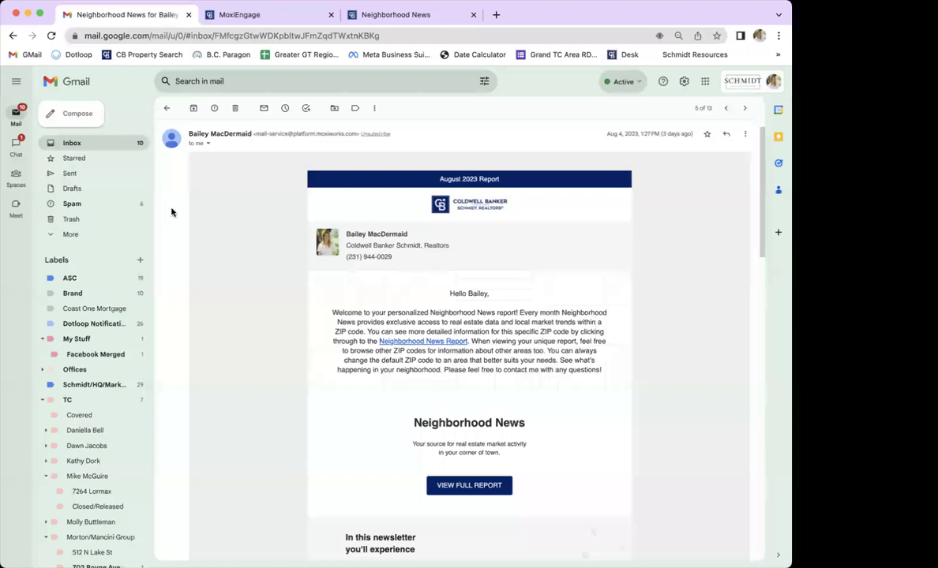
{"action": "scroll", "coordinate": [172, 212], "scroll_direction": "up", "scroll_amount": 1}
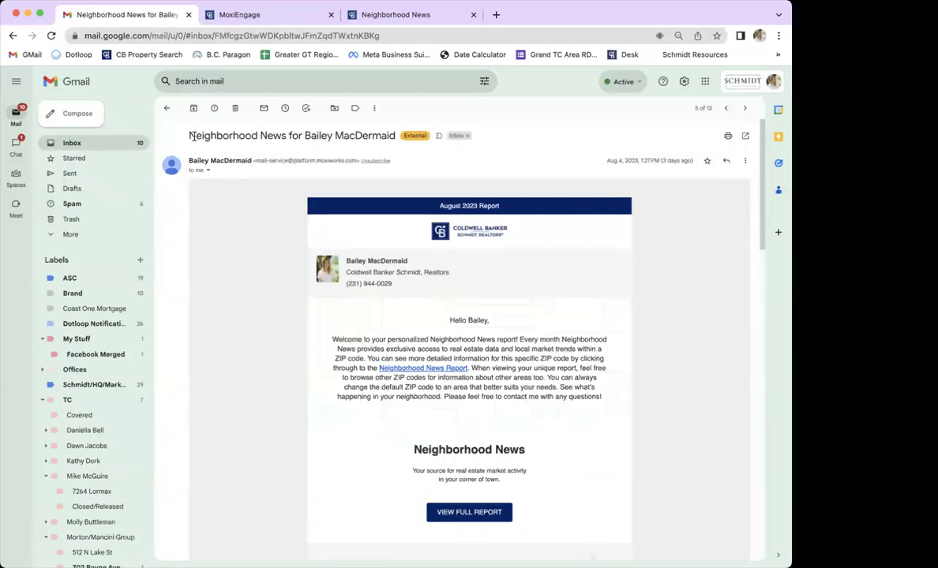
{"action": "triple_click", "coordinate": [300, 140]}
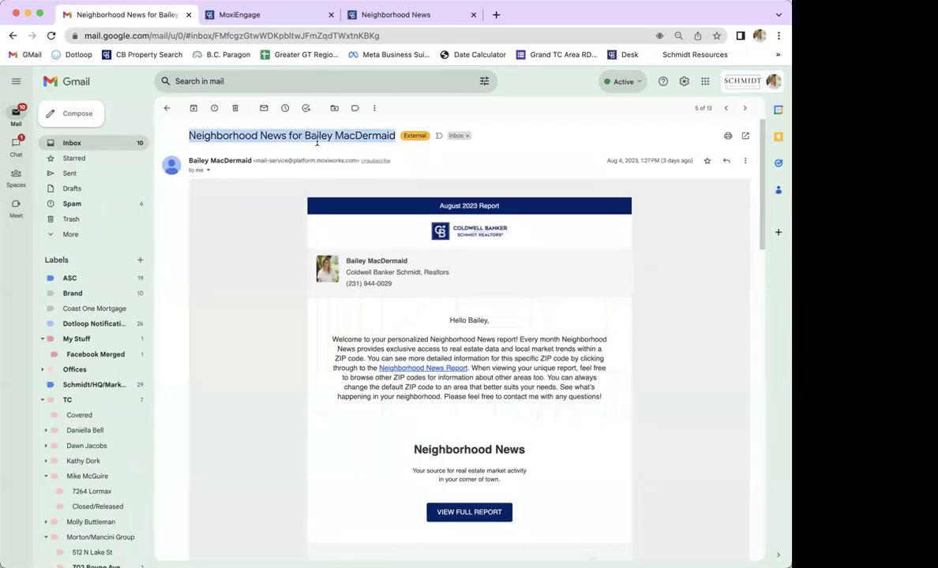
{"action": "left_click", "coordinate": [237, 275]}
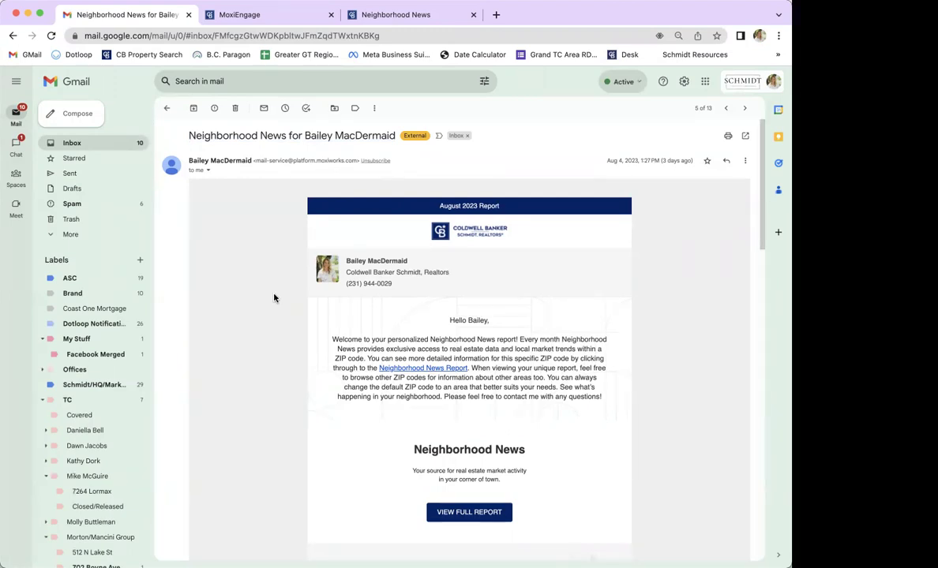
{"action": "scroll", "coordinate": [274, 298], "scroll_direction": "down", "scroll_amount": 1}
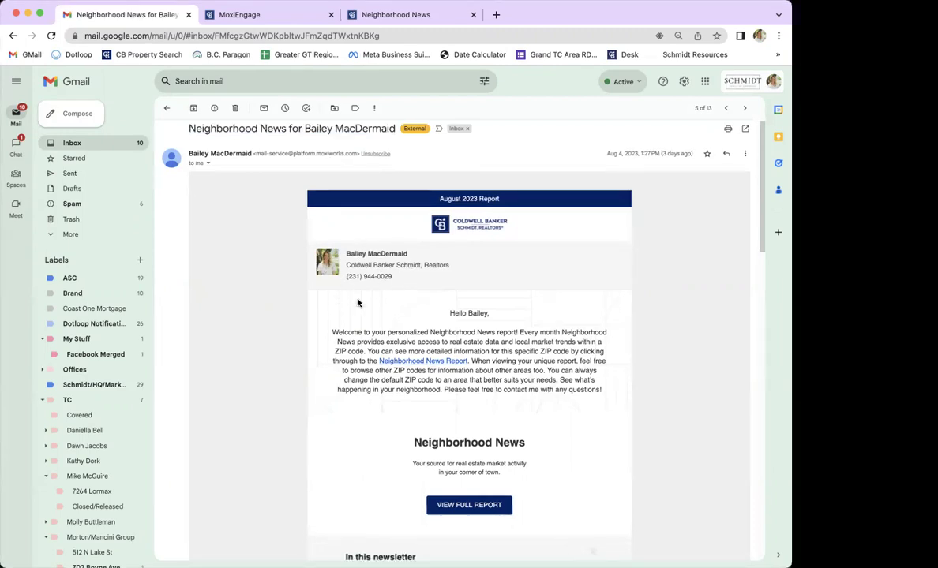
{"action": "scroll", "coordinate": [648, 405], "scroll_direction": "down", "scroll_amount": 1}
{"action": "scroll", "coordinate": [644, 394], "scroll_direction": "down", "scroll_amount": 3}
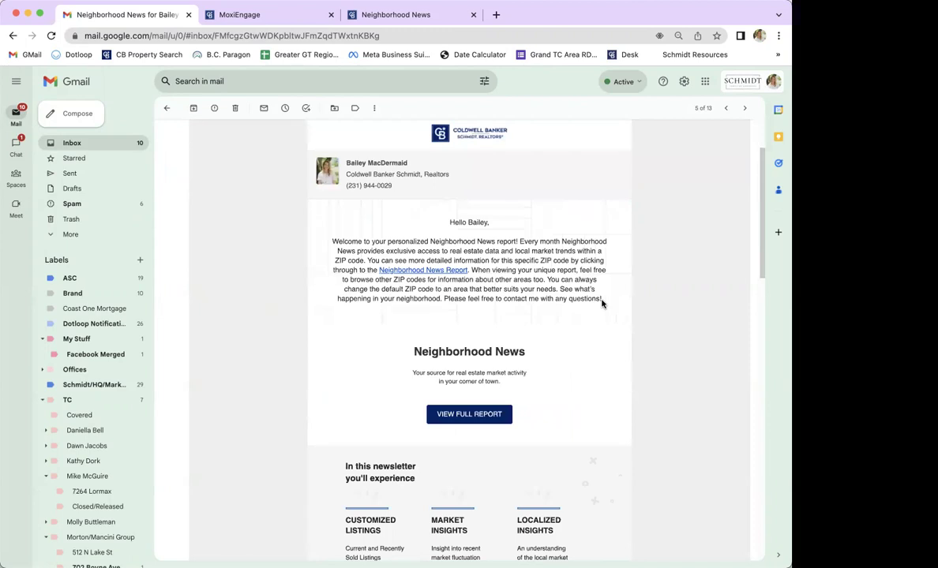
{"action": "scroll", "coordinate": [601, 303], "scroll_direction": "down", "scroll_amount": 3}
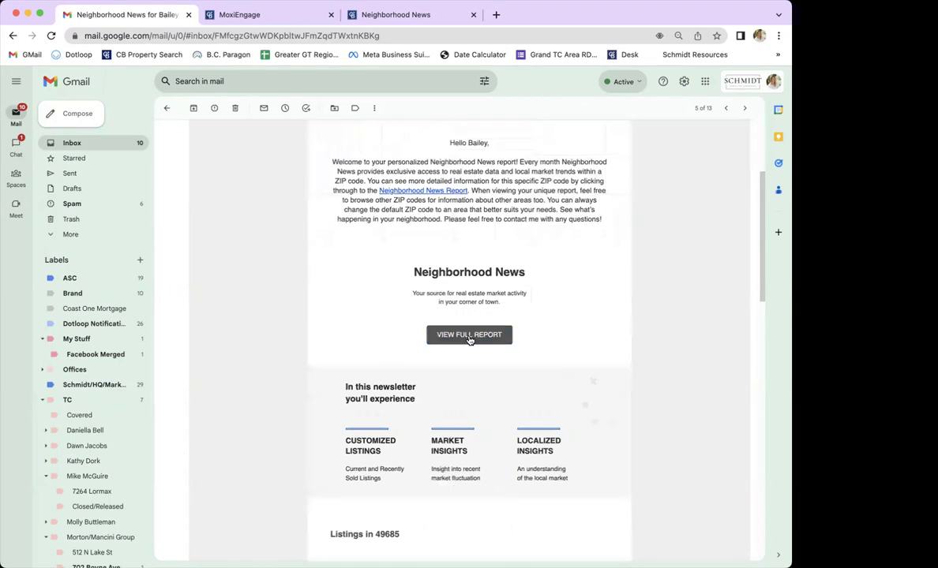
Review the Neighborhood News email's newsletter highlights, listings and market trends, then open the full report from the email
{"action": "scroll", "coordinate": [480, 406], "scroll_direction": "down", "scroll_amount": 2}
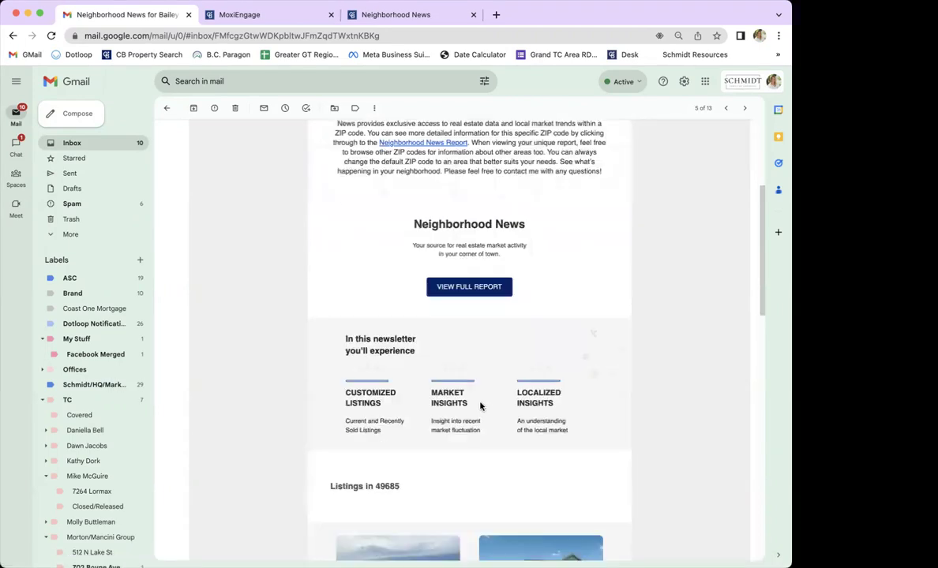
{"action": "scroll", "coordinate": [480, 406], "scroll_direction": "down", "scroll_amount": 4}
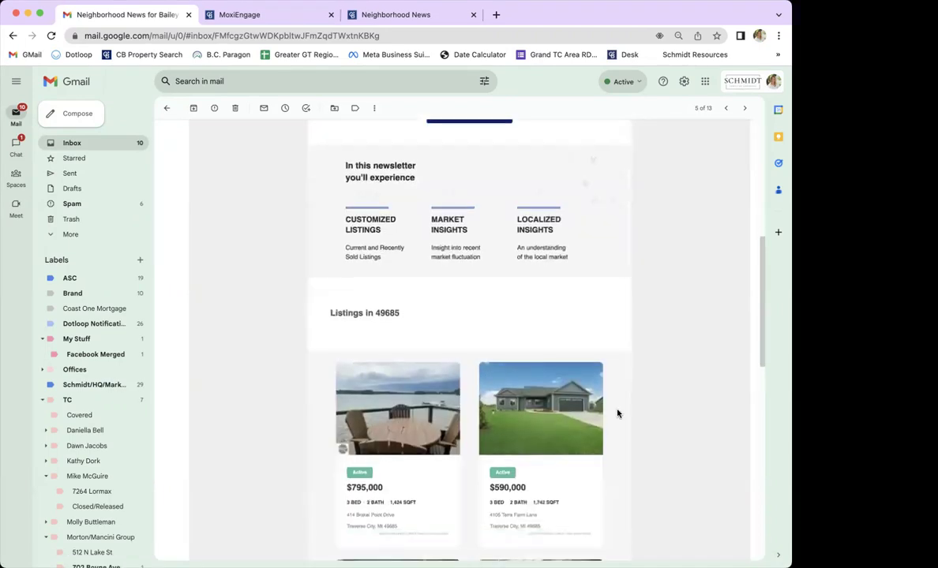
{"action": "scroll", "coordinate": [618, 414], "scroll_direction": "down", "scroll_amount": 1}
{"action": "scroll", "coordinate": [618, 414], "scroll_direction": "down", "scroll_amount": 2}
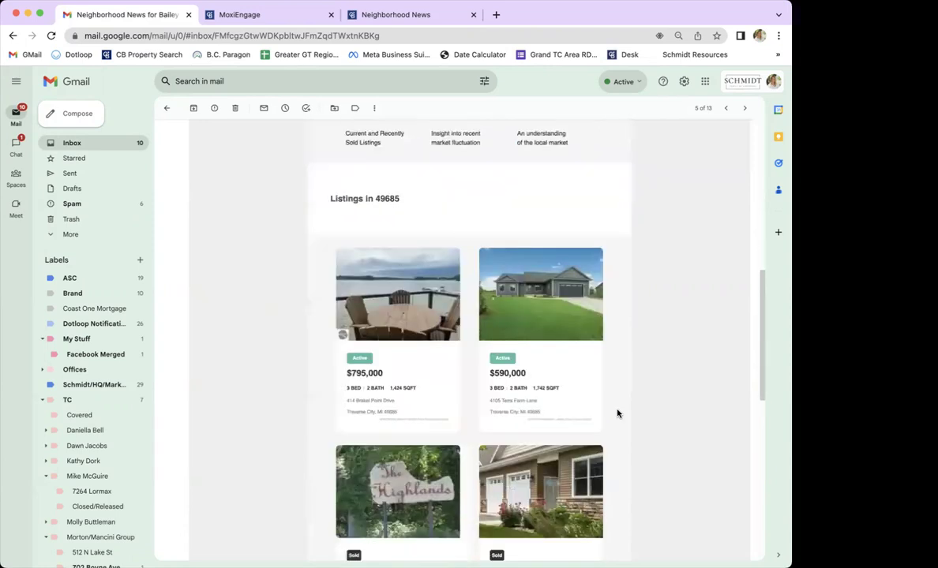
{"action": "scroll", "coordinate": [618, 414], "scroll_direction": "down", "scroll_amount": 3}
{"action": "scroll", "coordinate": [618, 414], "scroll_direction": "down", "scroll_amount": 5}
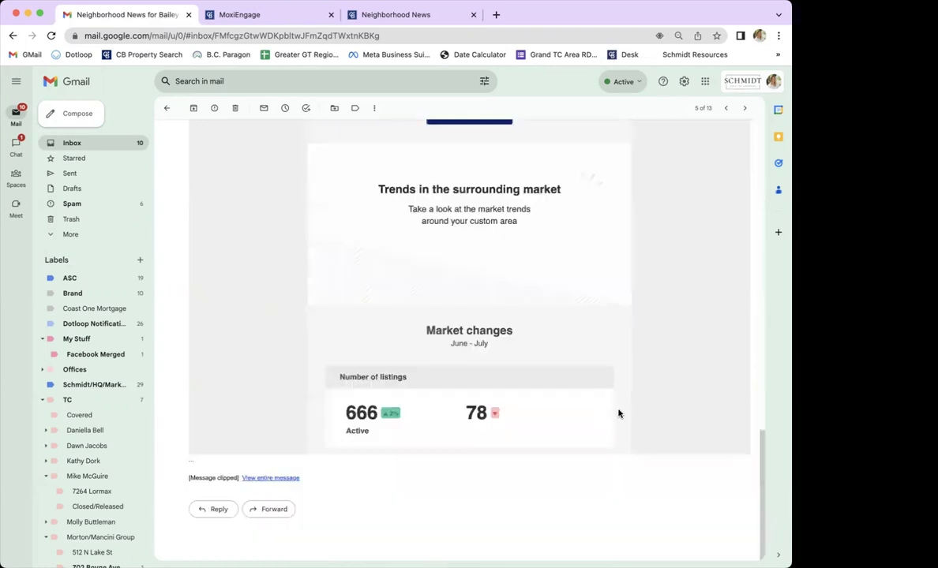
{"action": "scroll", "coordinate": [618, 414], "scroll_direction": "up", "scroll_amount": 5}
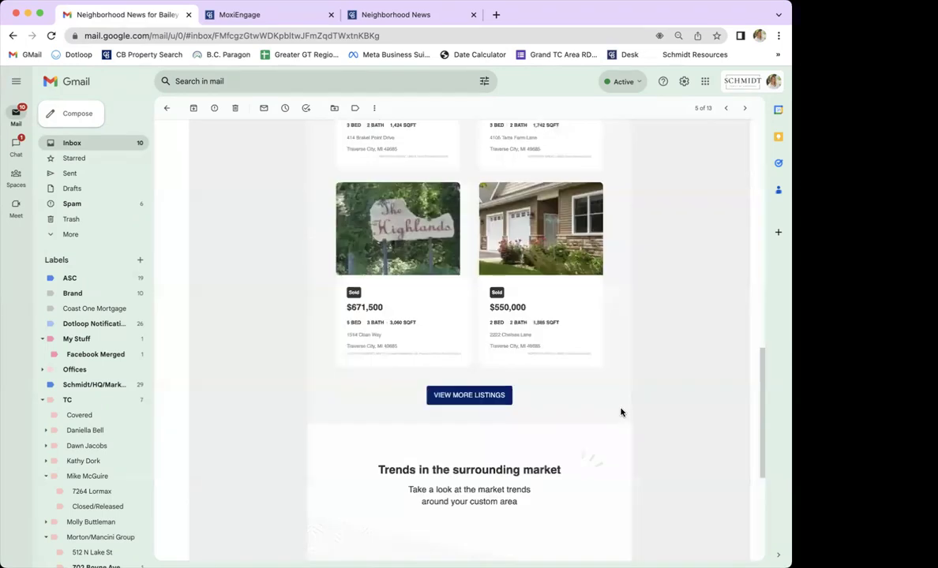
{"action": "scroll", "coordinate": [621, 412], "scroll_direction": "up", "scroll_amount": 6}
{"action": "scroll", "coordinate": [622, 412], "scroll_direction": "up", "scroll_amount": 4}
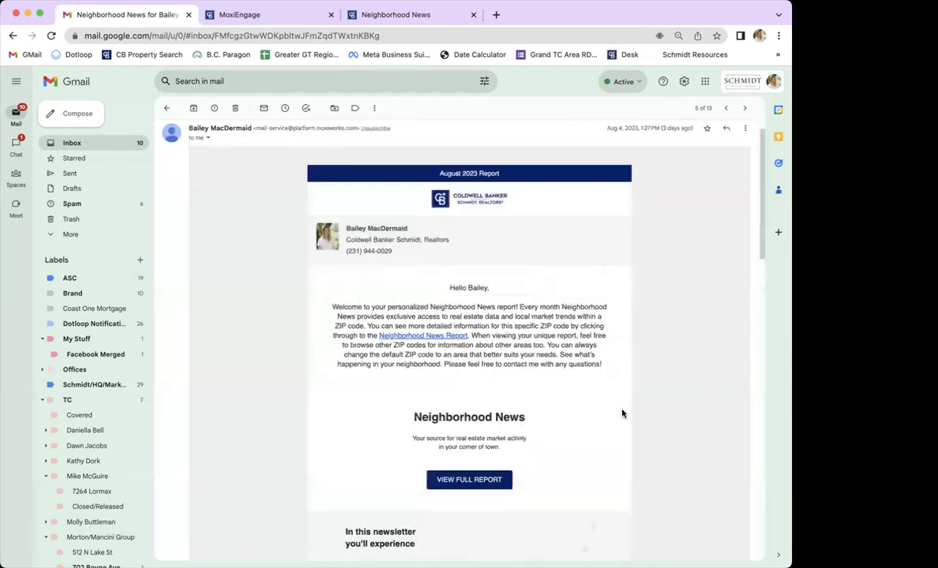
{"action": "left_click", "coordinate": [456, 480]}
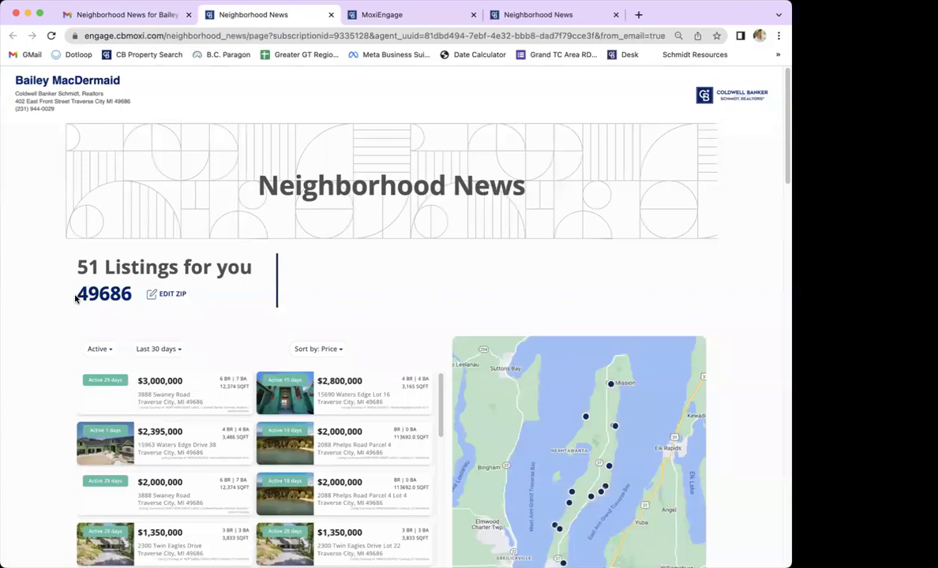
Open zip code editing in the report, try the Save for future monthly reports option, and cancel the edit
{"action": "double_click", "coordinate": [99, 286]}
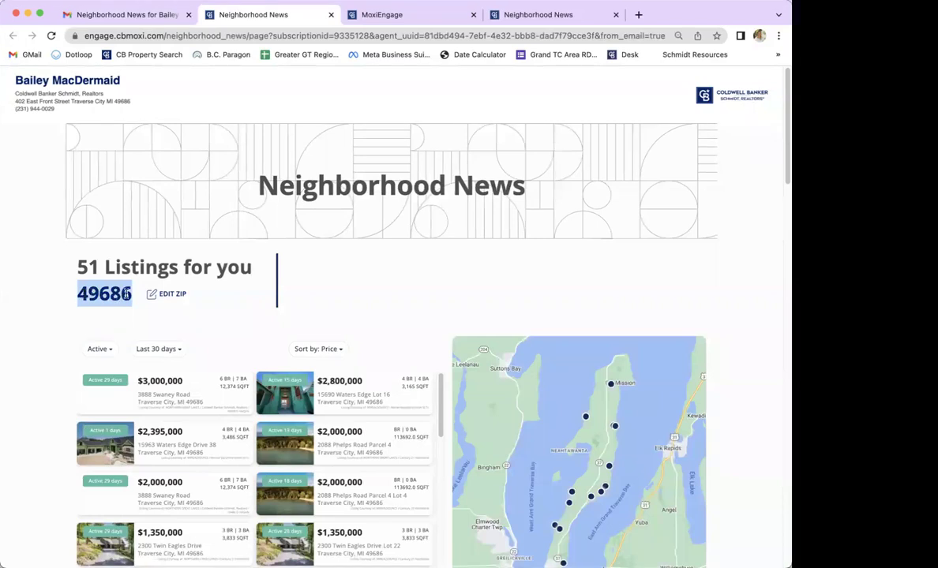
{"action": "left_click", "coordinate": [176, 297]}
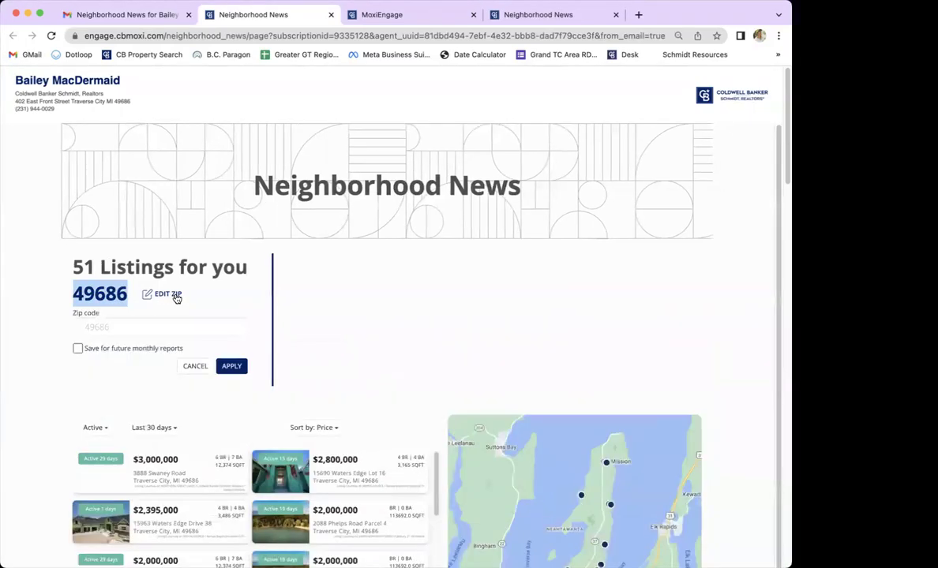
{"action": "left_click", "coordinate": [102, 323]}
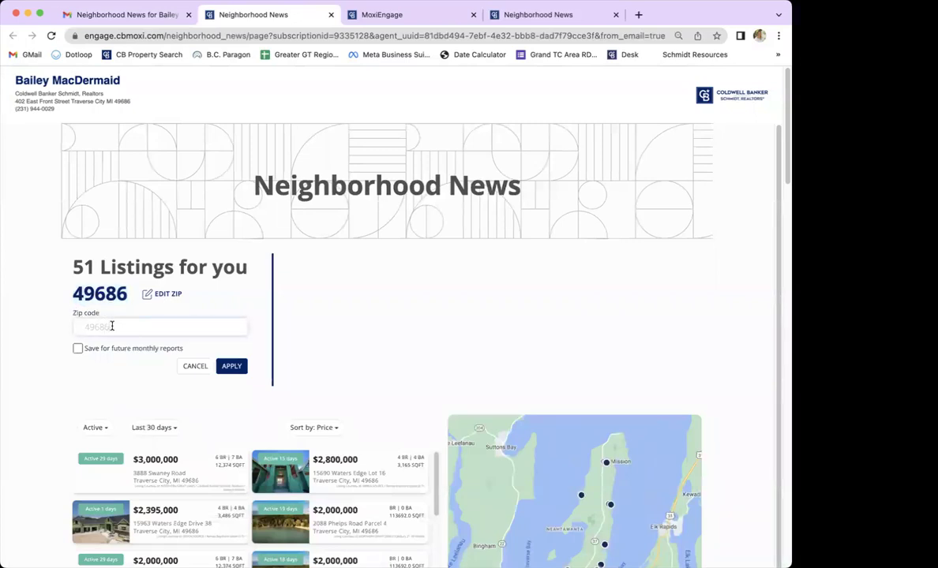
{"action": "left_click", "coordinate": [79, 349]}
{"action": "left_click", "coordinate": [78, 351]}
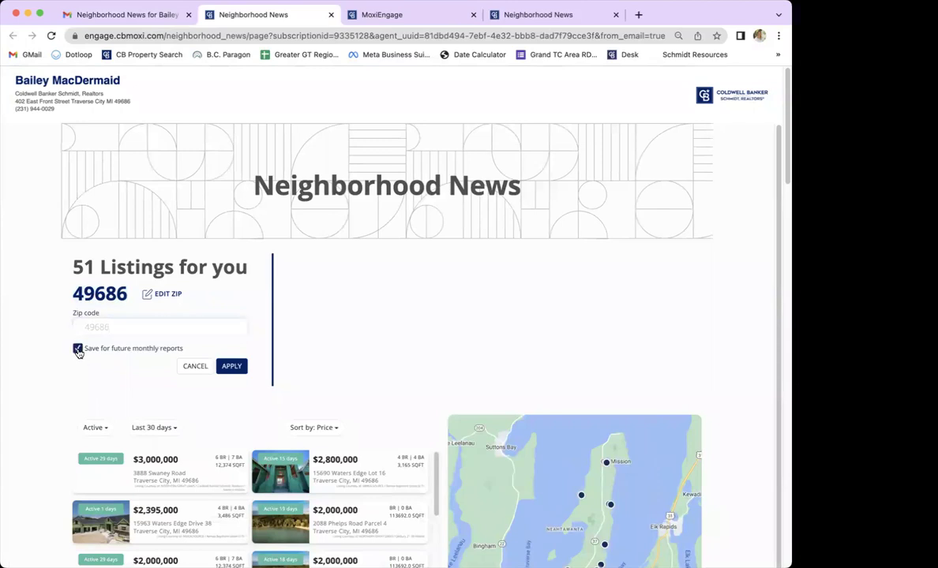
{"action": "left_click", "coordinate": [194, 367]}
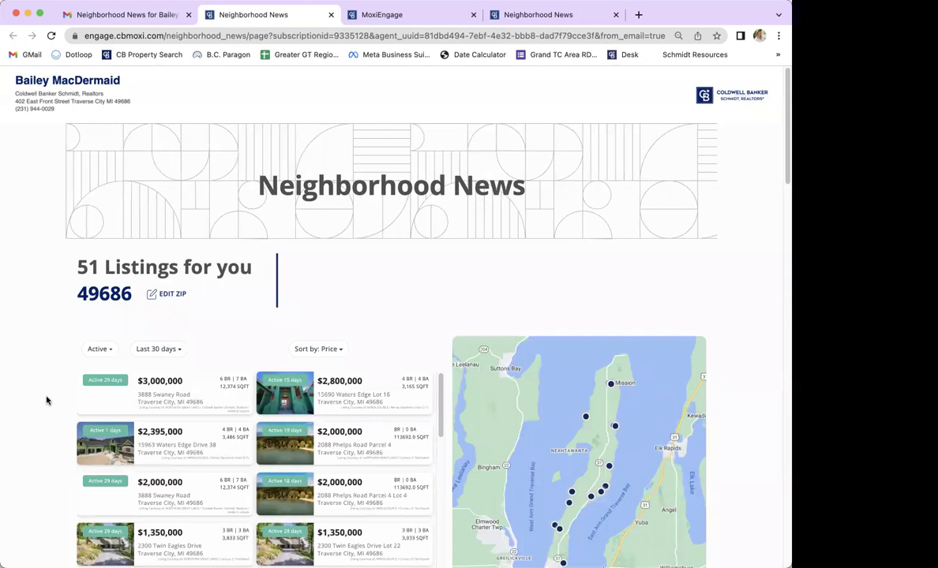
Examine the report's active listings and the map of their locations
{"action": "scroll", "coordinate": [46, 402], "scroll_direction": "down", "scroll_amount": 3}
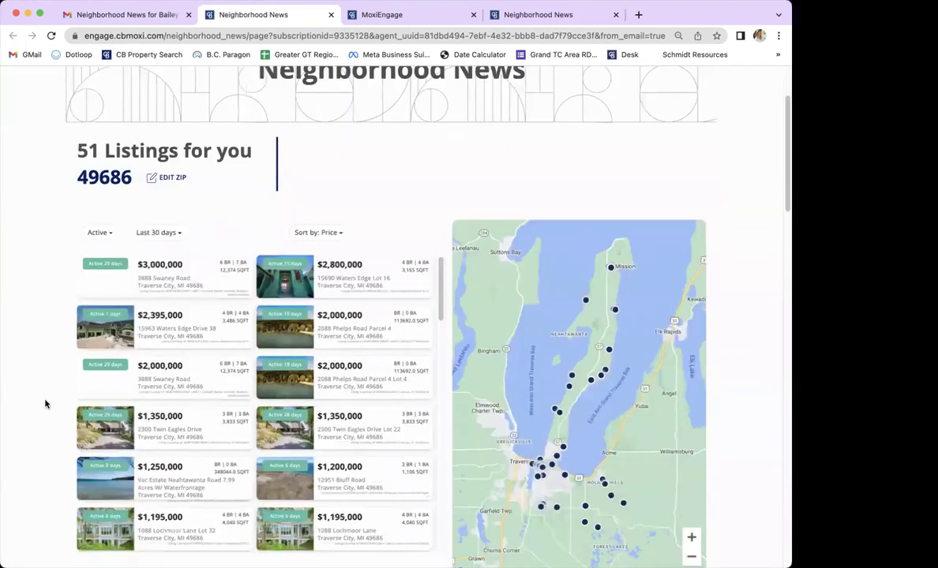
{"action": "scroll", "coordinate": [45, 404], "scroll_direction": "down", "scroll_amount": 1}
{"action": "scroll", "coordinate": [38, 408], "scroll_direction": "down", "scroll_amount": 1}
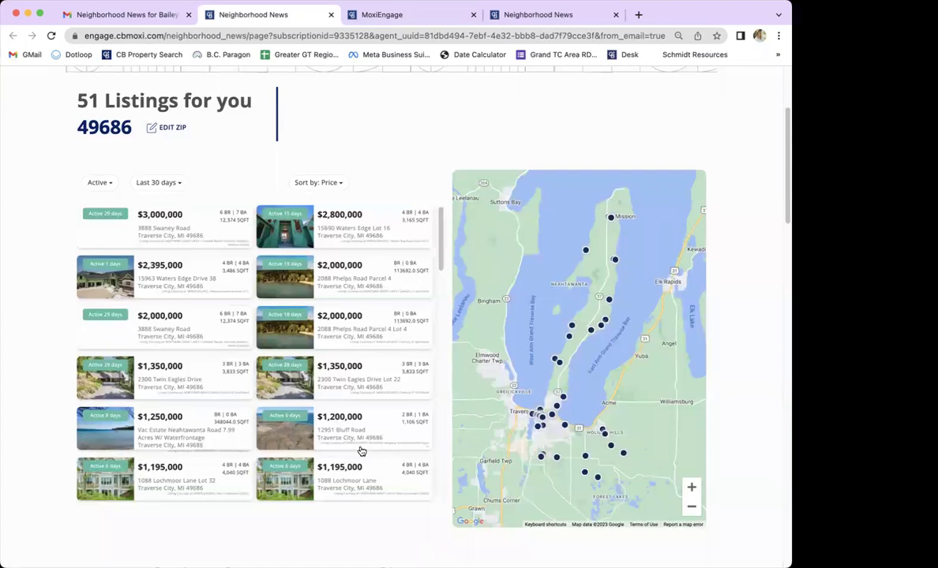
{"action": "scroll", "coordinate": [360, 450], "scroll_direction": "down", "scroll_amount": 3}
{"action": "scroll", "coordinate": [359, 451], "scroll_direction": "down", "scroll_amount": 5}
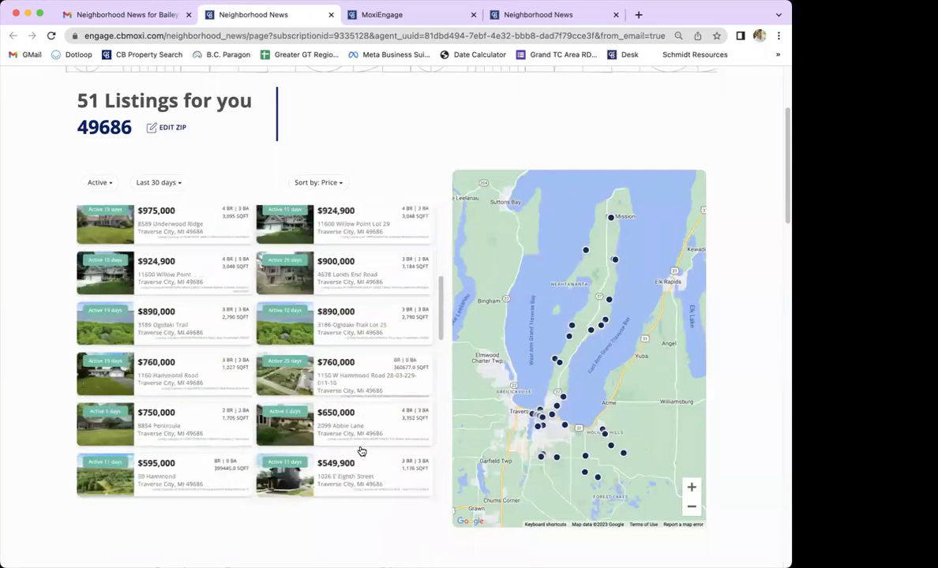
{"action": "scroll", "coordinate": [358, 449], "scroll_direction": "up", "scroll_amount": 6}
{"action": "scroll", "coordinate": [169, 378], "scroll_direction": "up", "scroll_amount": 2}
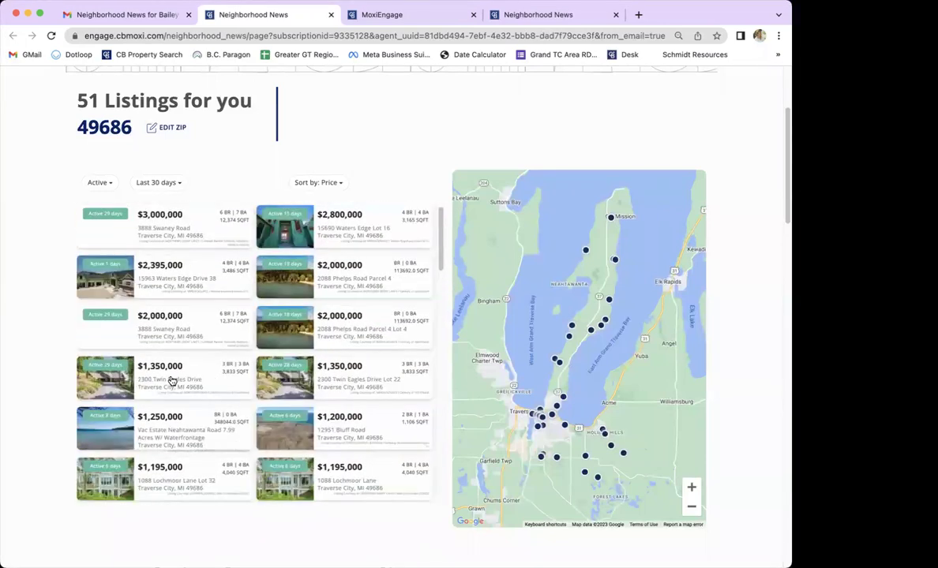
Check the preview card of the $1,350,000 single-family listing built in 1997, then close it
{"action": "left_click", "coordinate": [172, 381]}
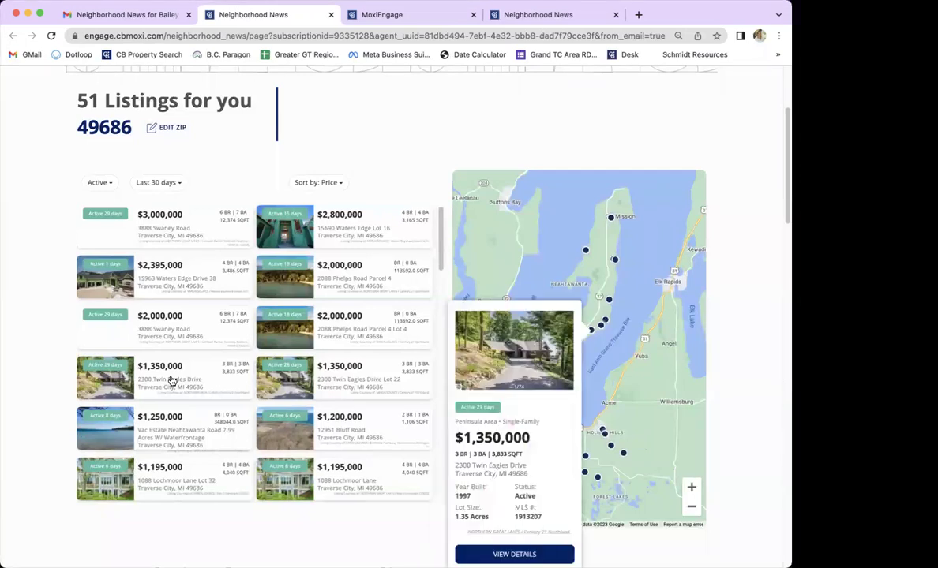
{"action": "scroll", "coordinate": [539, 454], "scroll_direction": "down", "scroll_amount": 3}
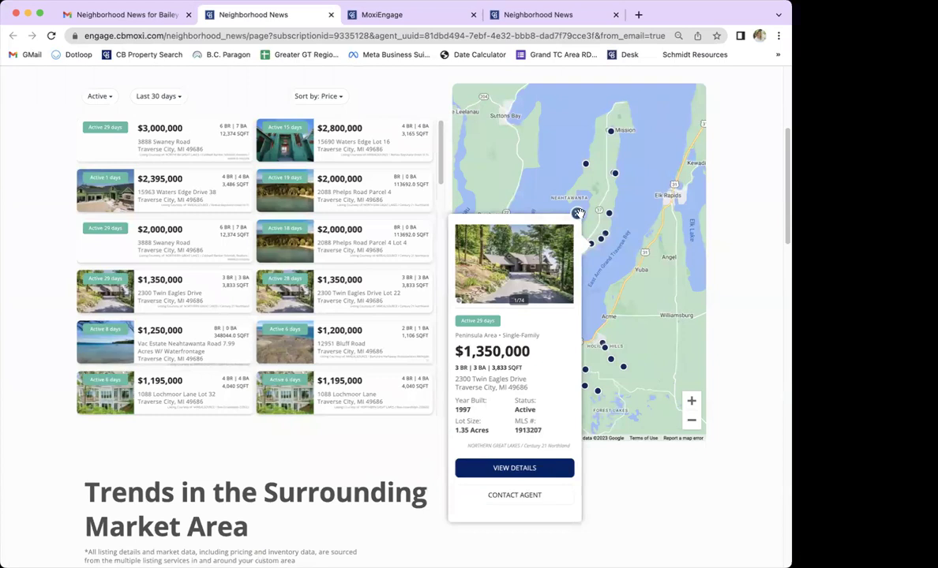
{"action": "left_click", "coordinate": [539, 201]}
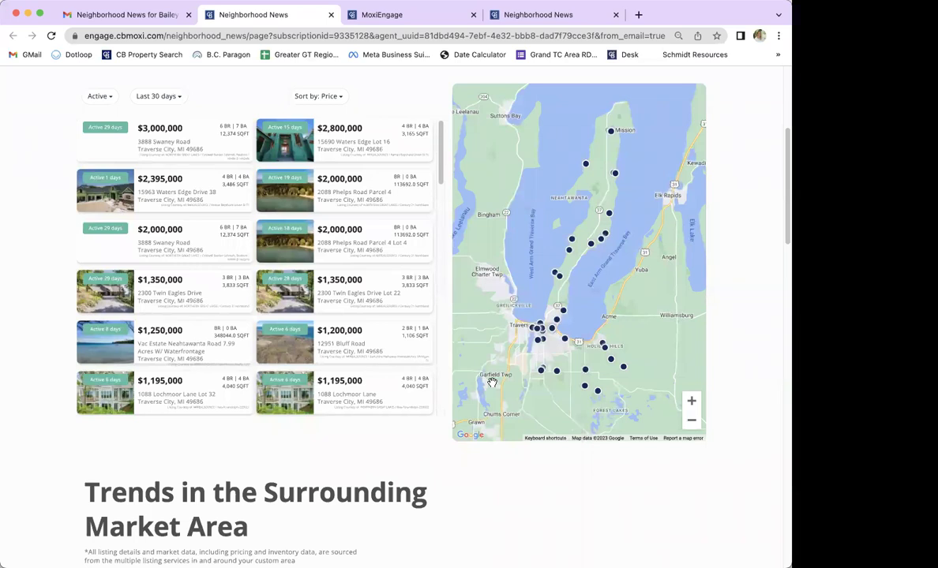
Open the $379,900 listing's preview from its map marker, check its details and contact options, then close it
{"action": "left_click", "coordinate": [538, 345]}
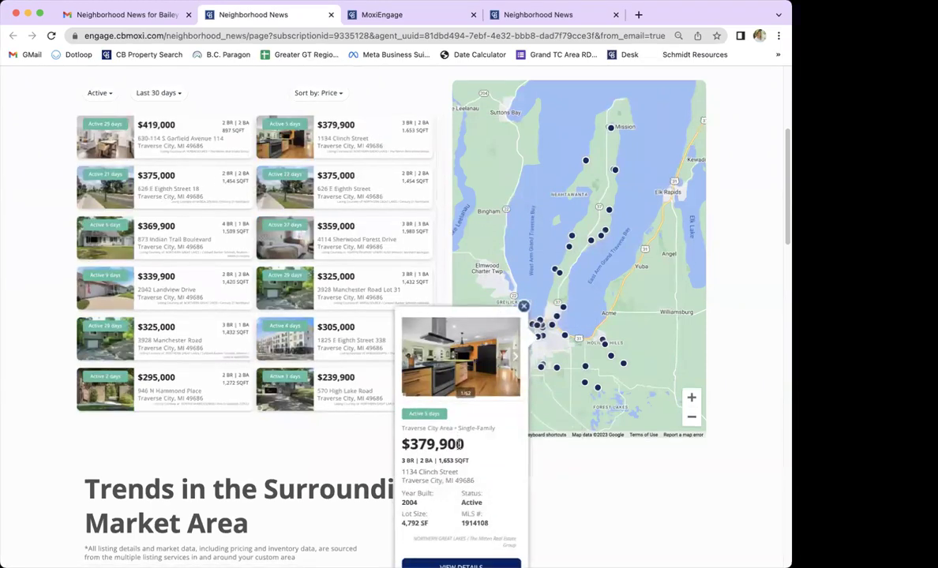
{"action": "scroll", "coordinate": [459, 447], "scroll_direction": "down", "scroll_amount": 3}
{"action": "scroll", "coordinate": [473, 268], "scroll_direction": "up", "scroll_amount": 1}
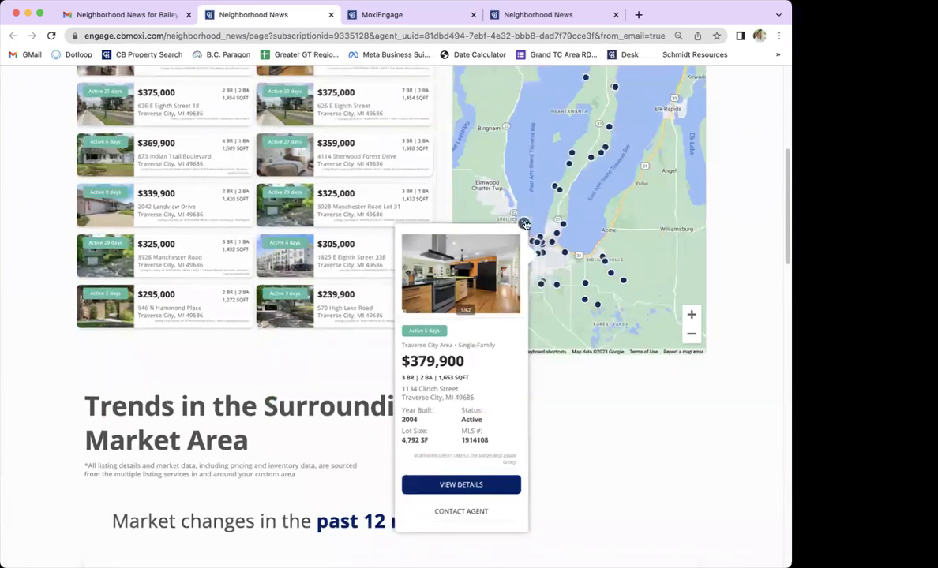
{"action": "left_click", "coordinate": [340, 195]}
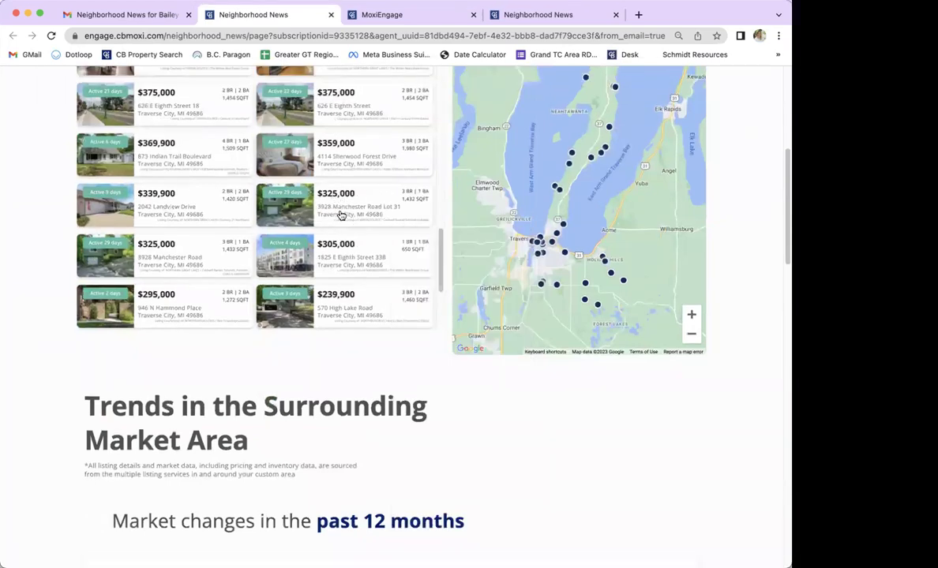
Examine the surrounding market trends, including the past 12 months chart, the June to July changes and the price comparison
{"action": "scroll", "coordinate": [489, 436], "scroll_direction": "down", "scroll_amount": 9}
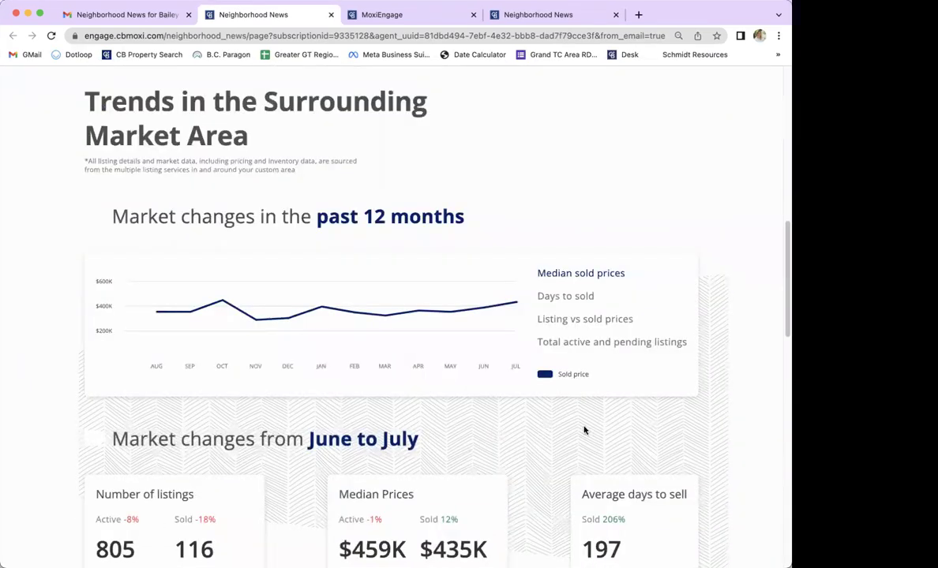
{"action": "scroll", "coordinate": [749, 447], "scroll_direction": "down", "scroll_amount": 1}
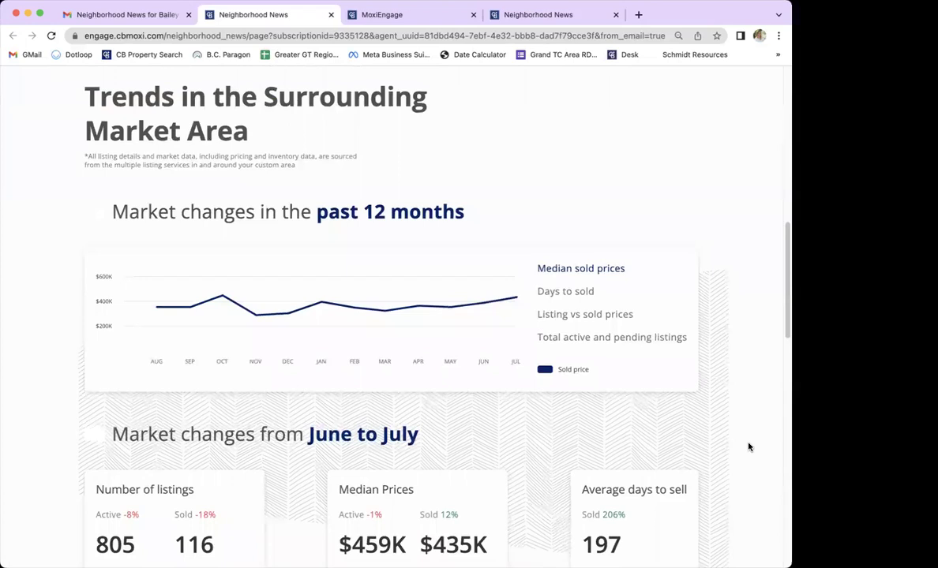
{"action": "scroll", "coordinate": [749, 448], "scroll_direction": "down", "scroll_amount": 2}
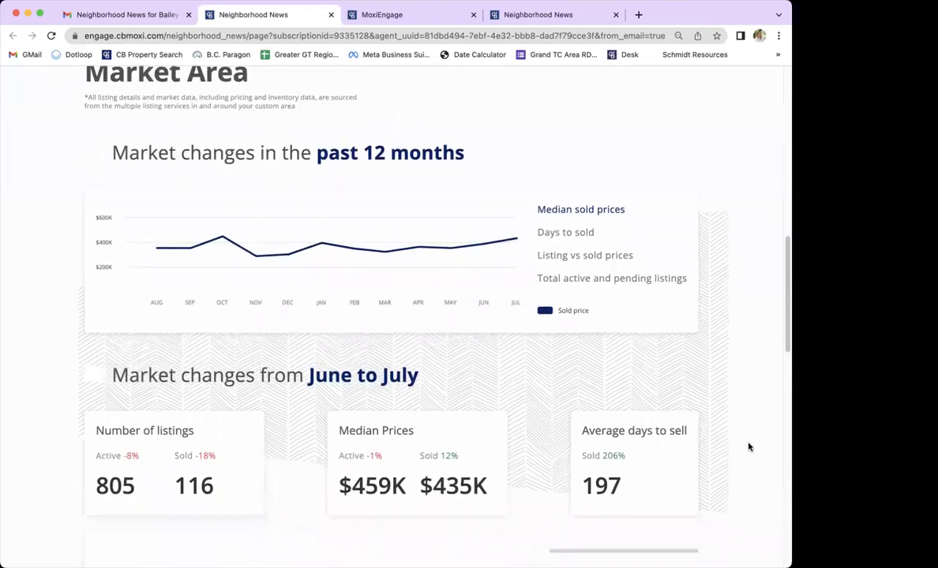
{"action": "scroll", "coordinate": [749, 448], "scroll_direction": "down", "scroll_amount": 2}
{"action": "scroll", "coordinate": [749, 448], "scroll_direction": "down", "scroll_amount": 1}
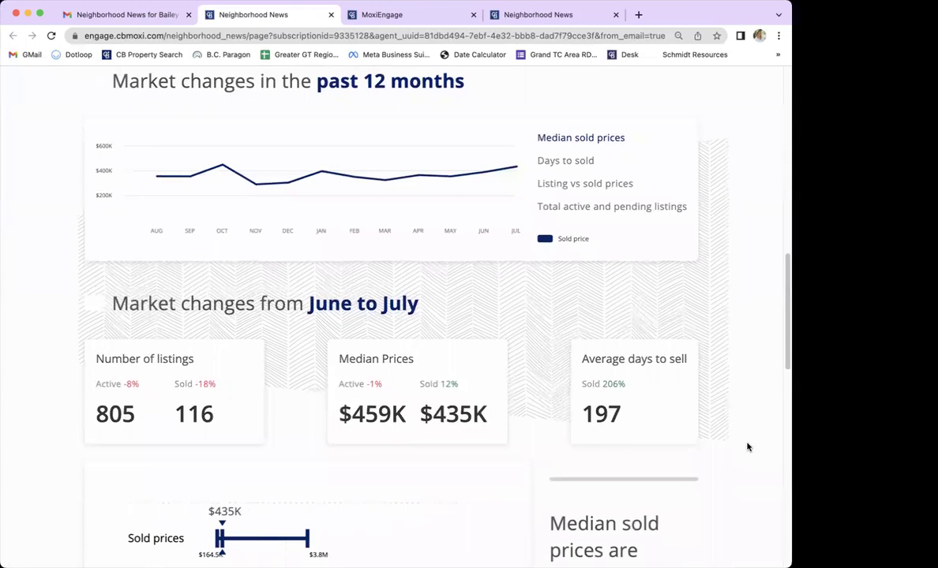
{"action": "scroll", "coordinate": [749, 447], "scroll_direction": "down", "scroll_amount": 2}
{"action": "scroll", "coordinate": [747, 447], "scroll_direction": "down", "scroll_amount": 4}
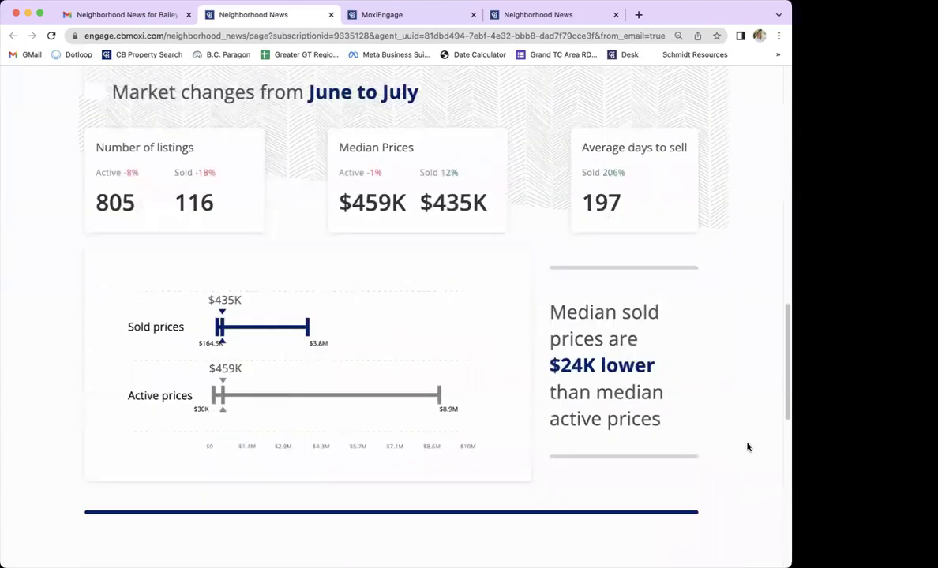
{"action": "scroll", "coordinate": [748, 448], "scroll_direction": "down", "scroll_amount": 7}
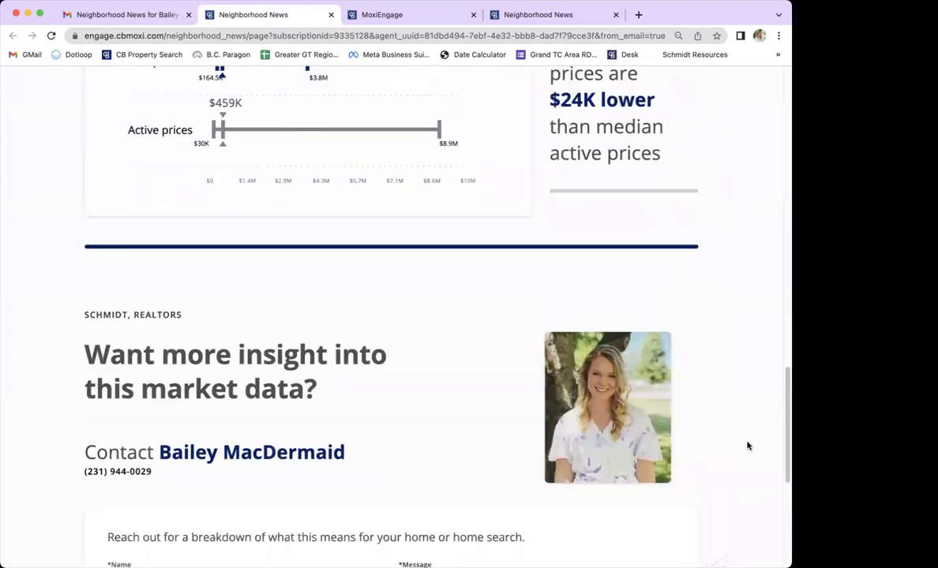
Review the agent contact form and the Unsubscribe link at the report's end, then return to the report's beginning
{"action": "scroll", "coordinate": [748, 445], "scroll_direction": "down", "scroll_amount": 5}
{"action": "scroll", "coordinate": [748, 446], "scroll_direction": "down", "scroll_amount": 3}
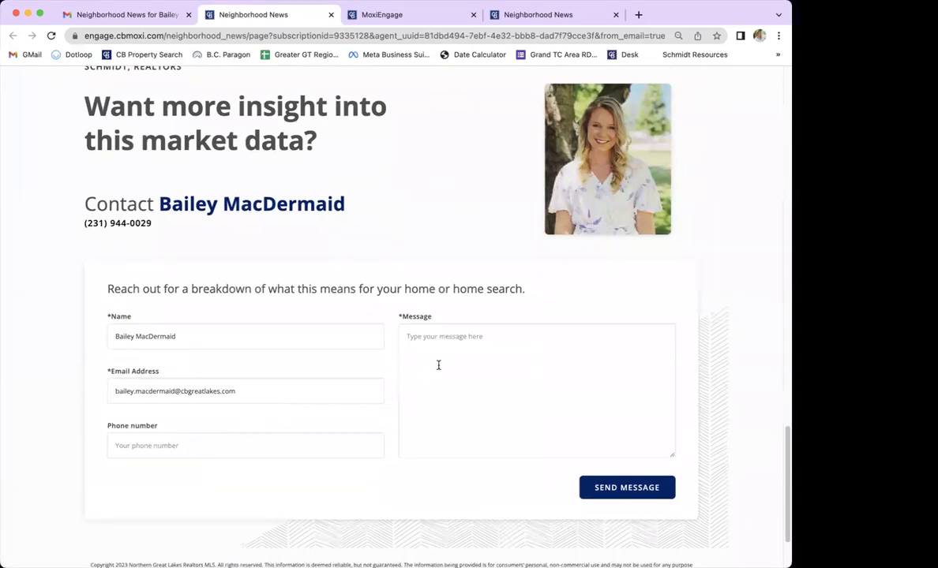
{"action": "scroll", "coordinate": [743, 442], "scroll_direction": "down", "scroll_amount": 3}
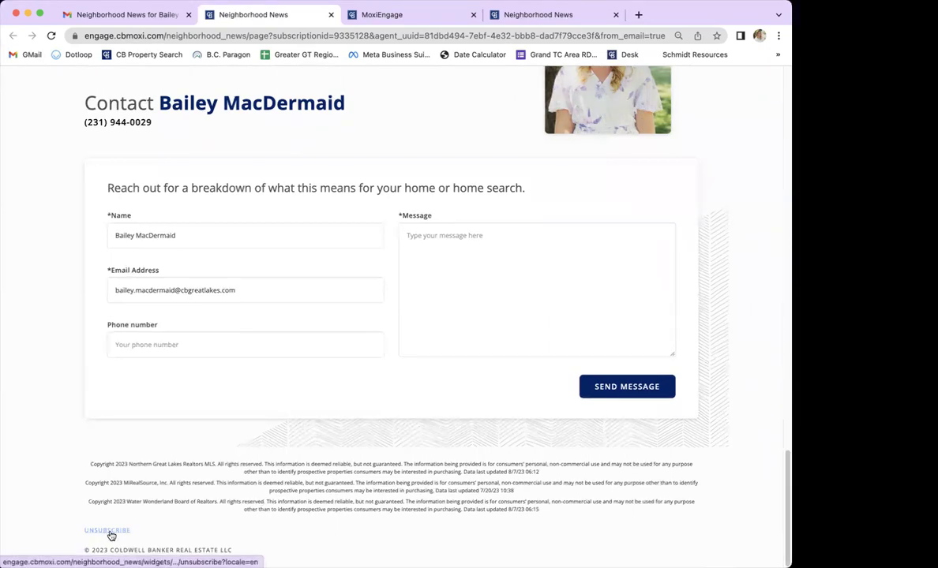
{"action": "scroll", "coordinate": [351, 442], "scroll_direction": "up", "scroll_amount": 10}
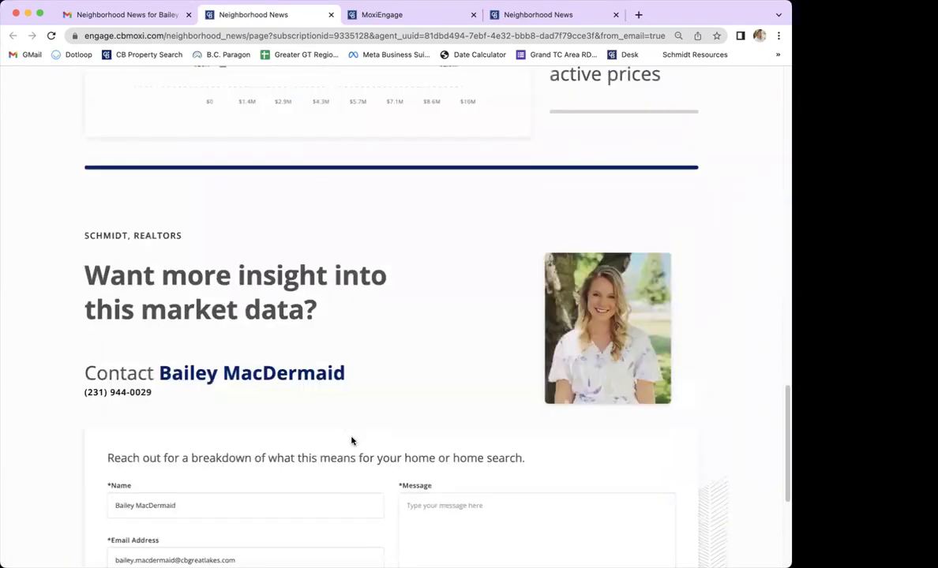
{"action": "scroll", "coordinate": [350, 442], "scroll_direction": "up", "scroll_amount": 15}
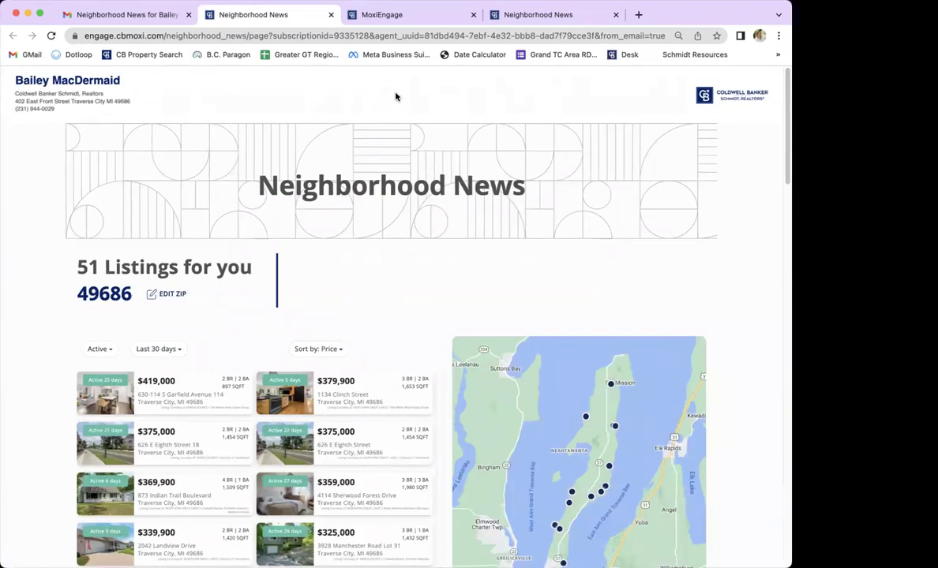
Return to the contact's Add Neighborhood News page in MoxiEngage after rechecking the report page
{"action": "left_click", "coordinate": [396, 17]}
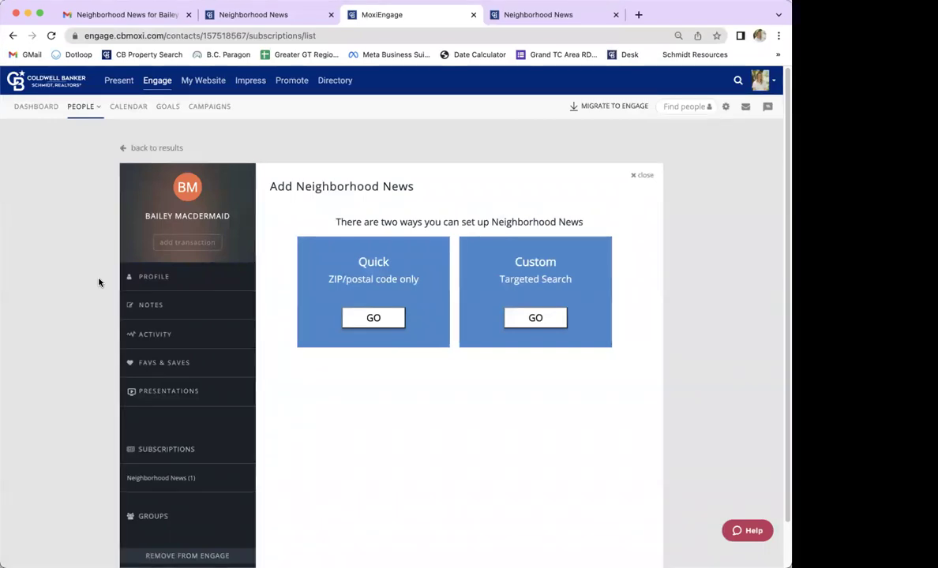
{"action": "left_click", "coordinate": [237, 26]}
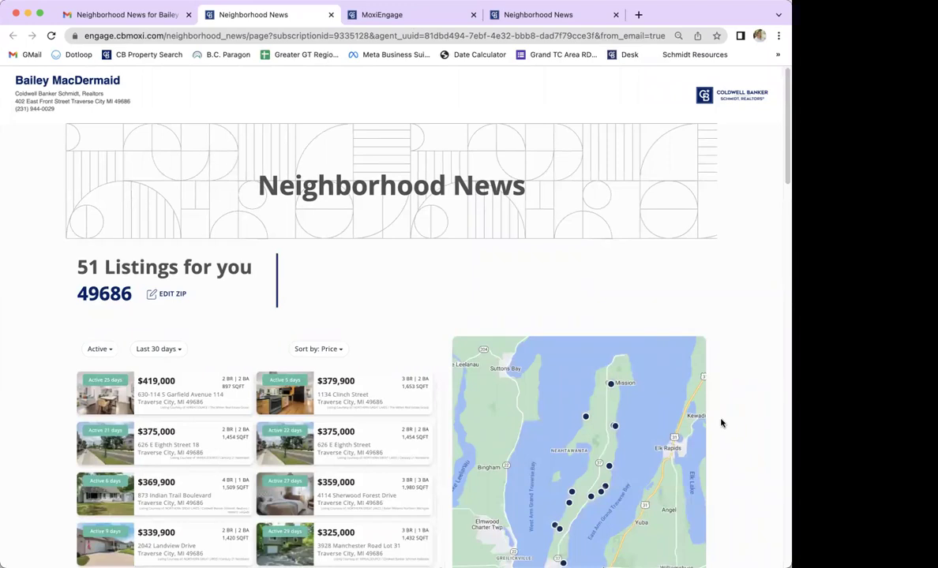
{"action": "left_click", "coordinate": [395, 15]}
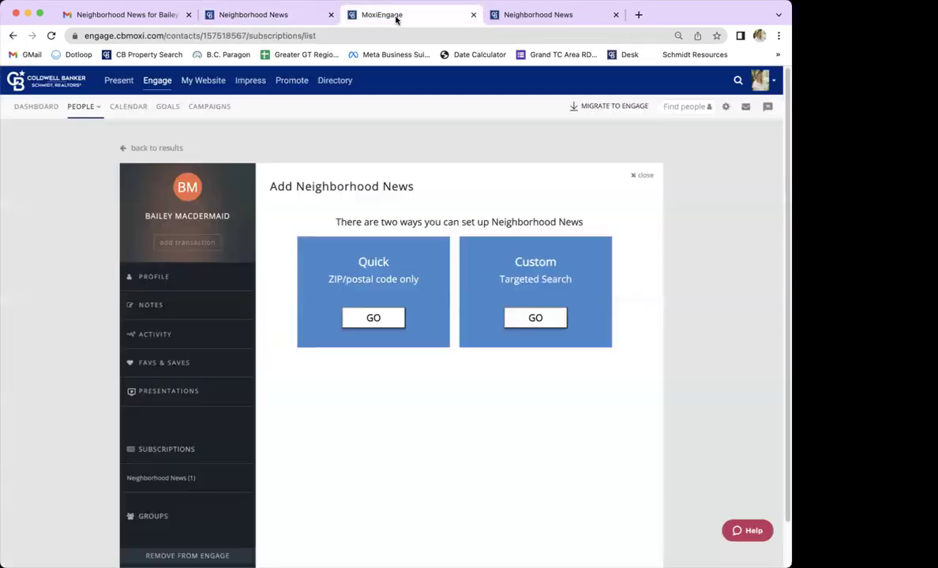
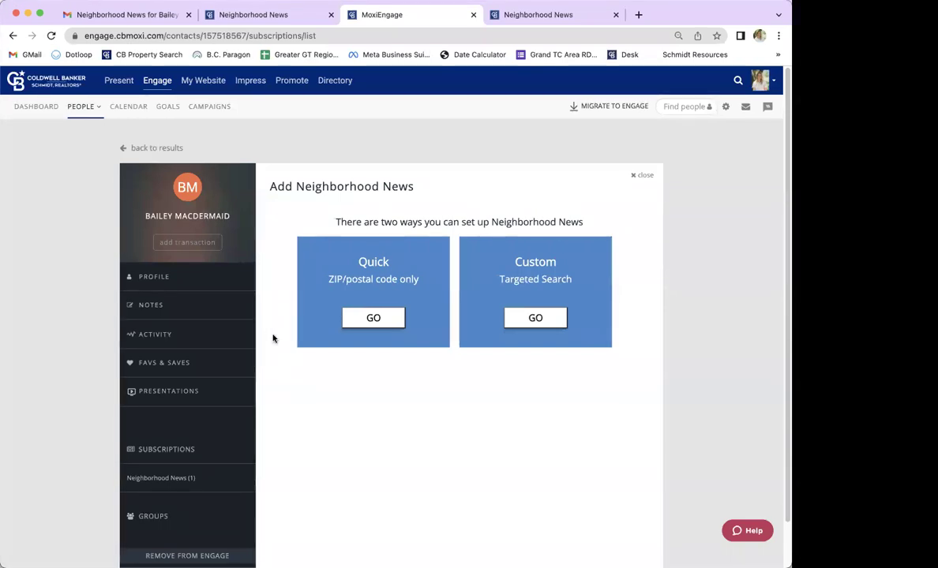
Leave the Add Neighborhood News page and close Add Subscription to return to the contact's profile
{"action": "scroll", "coordinate": [273, 339], "scroll_direction": "down", "scroll_amount": 3}
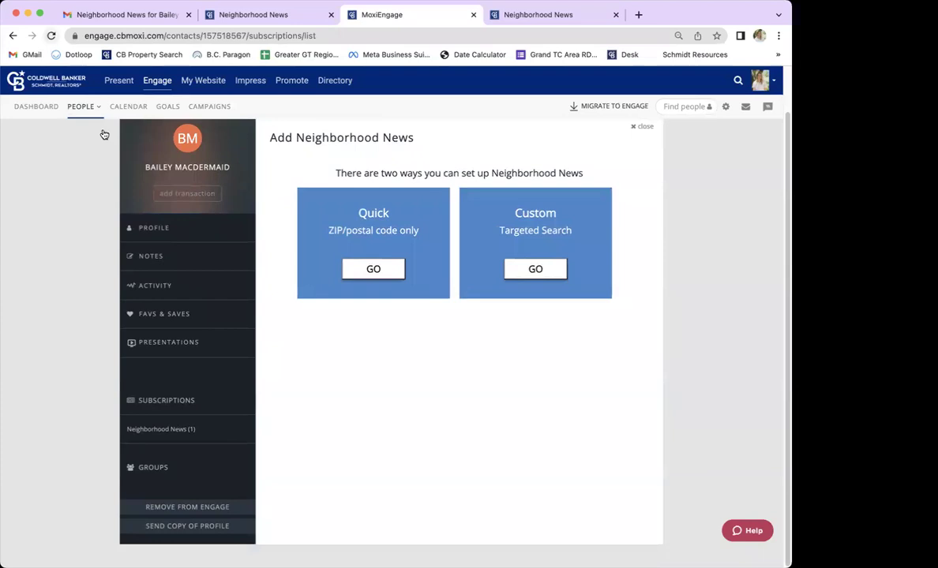
{"action": "left_click", "coordinate": [52, 35]}
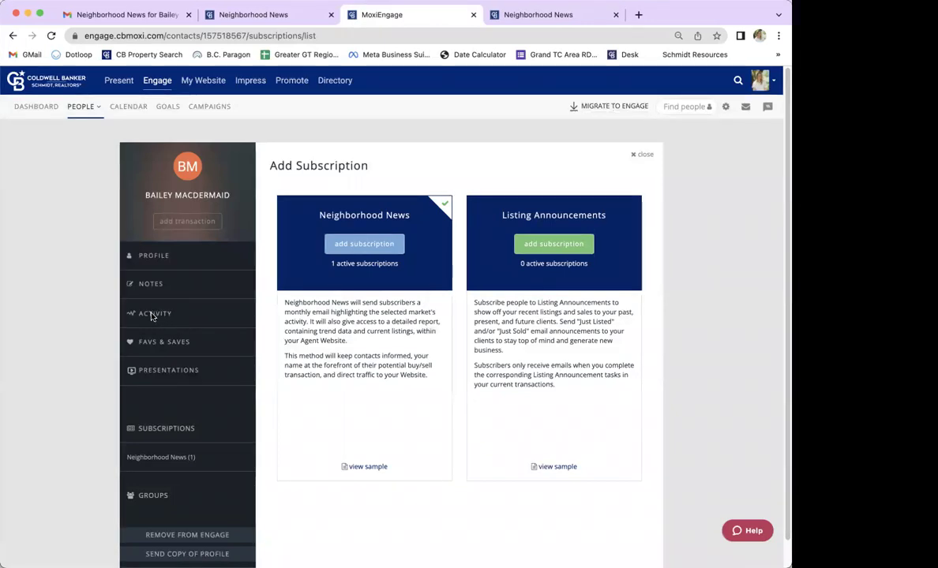
{"action": "scroll", "coordinate": [157, 315], "scroll_direction": "down", "scroll_amount": 1}
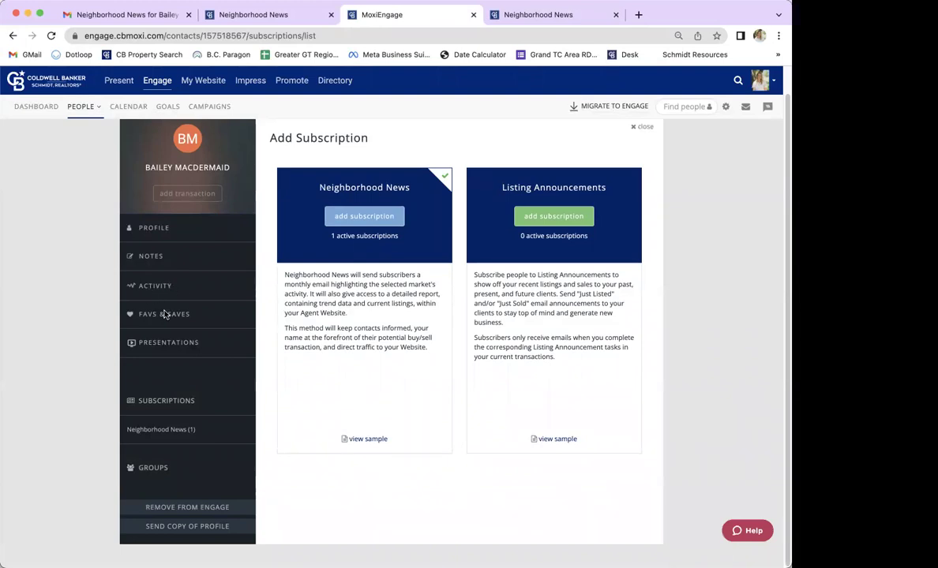
{"action": "scroll", "coordinate": [167, 318], "scroll_direction": "up", "scroll_amount": 1}
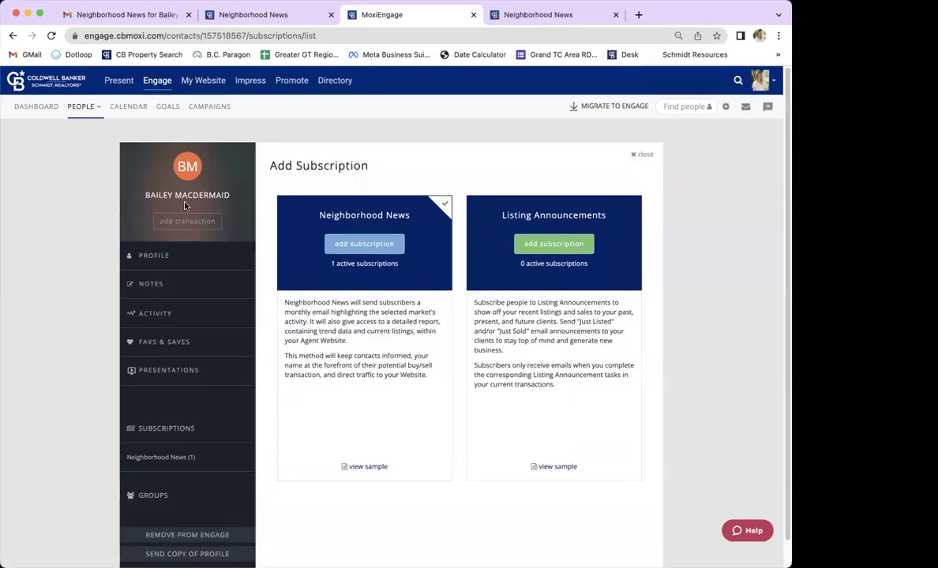
{"action": "left_click", "coordinate": [642, 155]}
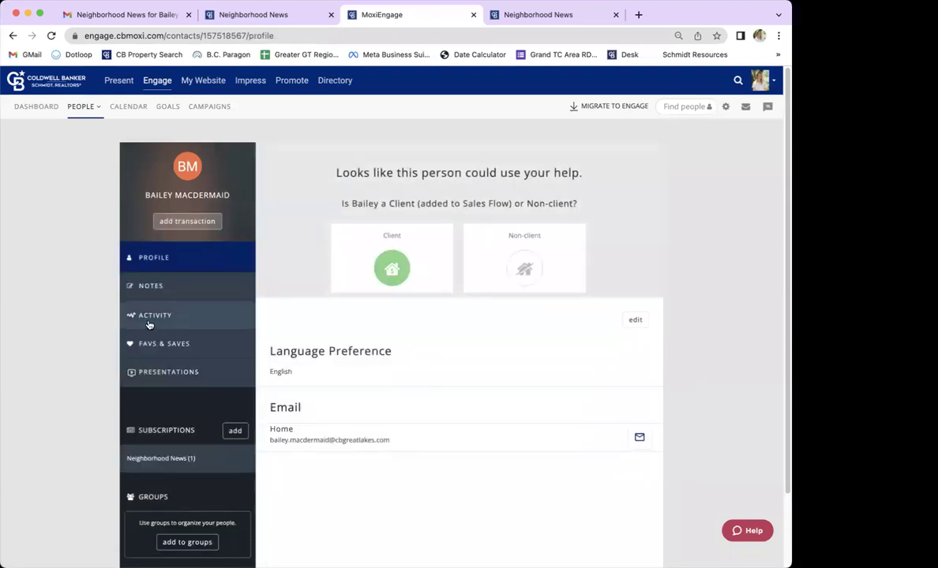
Open the contact's activity history and highlight the zip codes in the entry recording the subscription change from 49685 to 49686
{"action": "scroll", "coordinate": [161, 325], "scroll_direction": "down", "scroll_amount": 2}
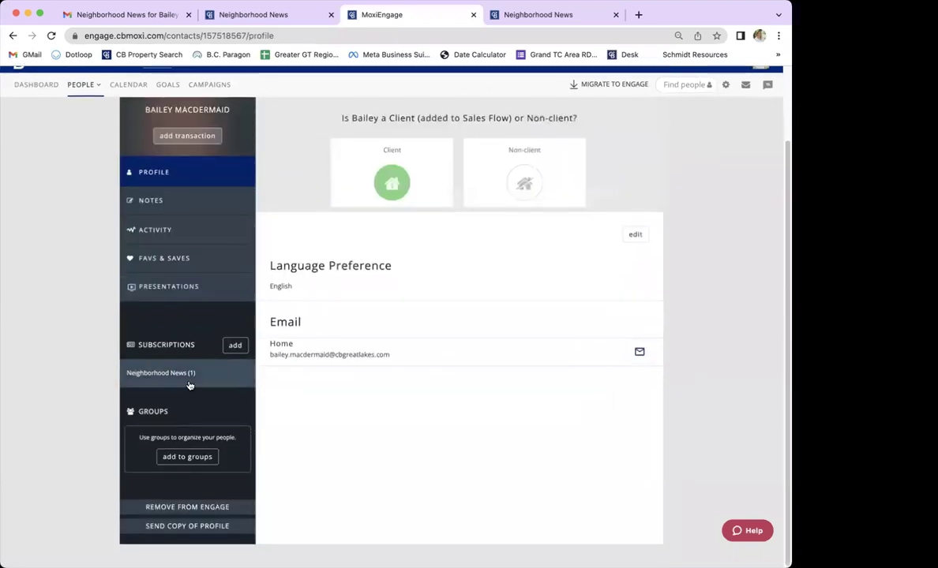
{"action": "left_click", "coordinate": [149, 228]}
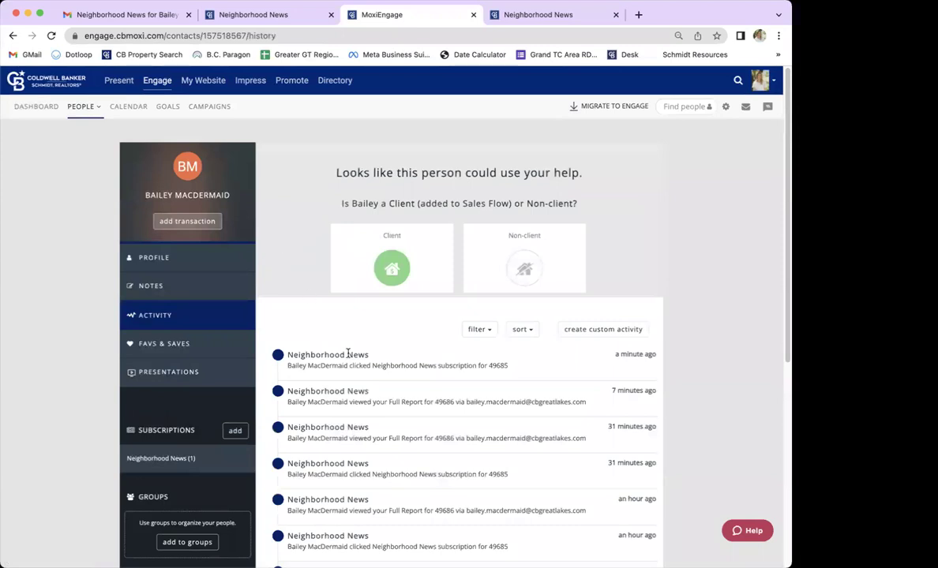
{"action": "scroll", "coordinate": [435, 356], "scroll_direction": "down", "scroll_amount": 1}
{"action": "scroll", "coordinate": [434, 353], "scroll_direction": "down", "scroll_amount": 1}
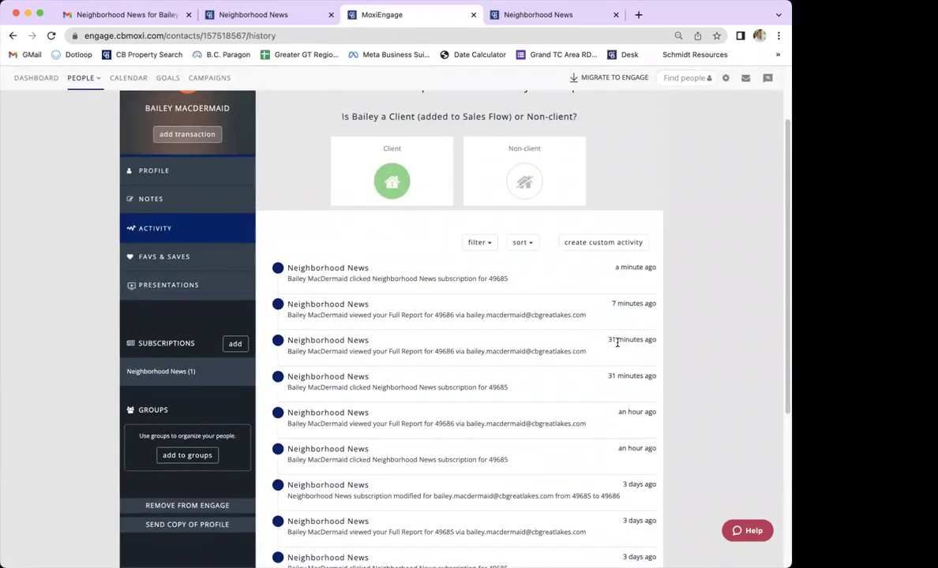
{"action": "scroll", "coordinate": [617, 342], "scroll_direction": "down", "scroll_amount": 3}
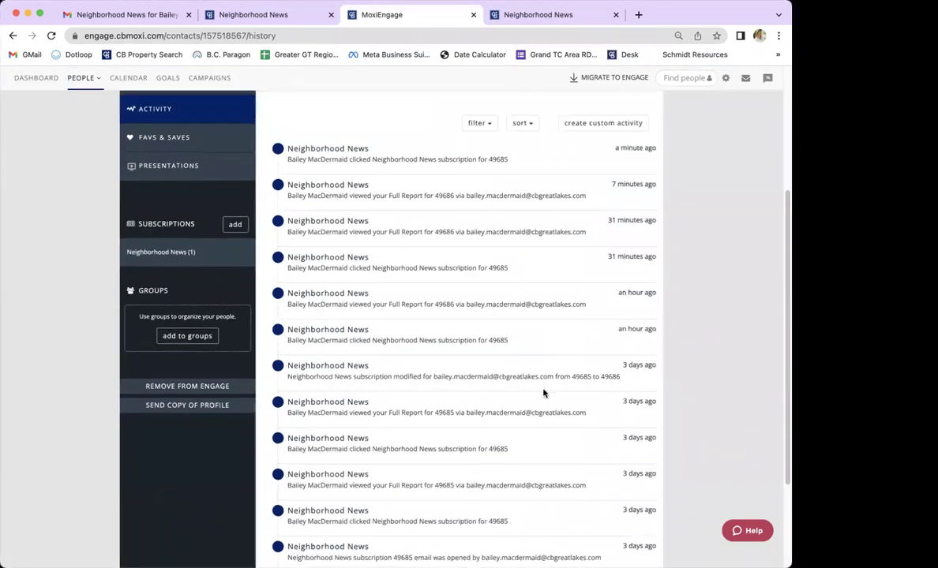
{"action": "scroll", "coordinate": [553, 379], "scroll_direction": "down", "scroll_amount": 1}
{"action": "left_click_drag", "start_coordinate": [592, 364], "coordinate": [620, 364]}
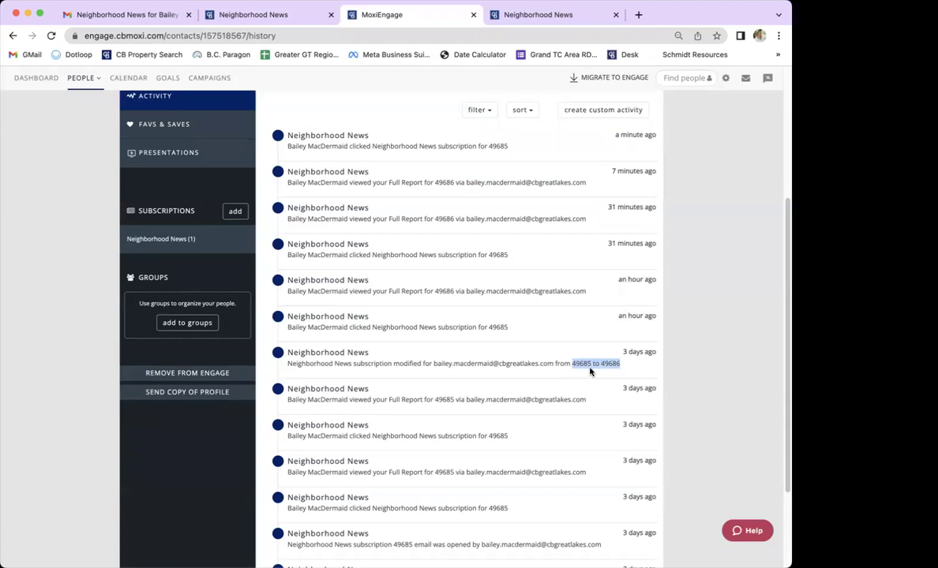
{"action": "scroll", "coordinate": [672, 322], "scroll_direction": "down", "scroll_amount": 1}
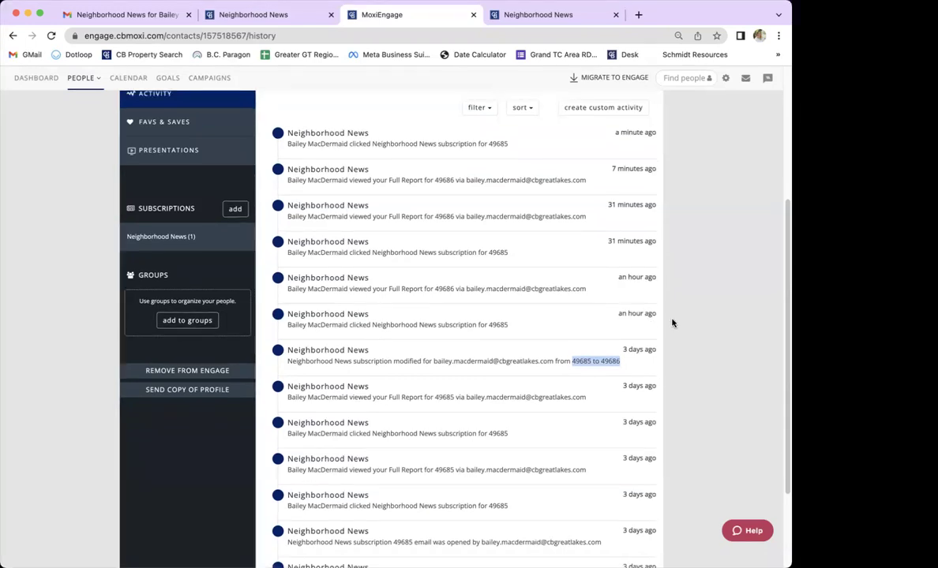
{"action": "left_click", "coordinate": [731, 320]}
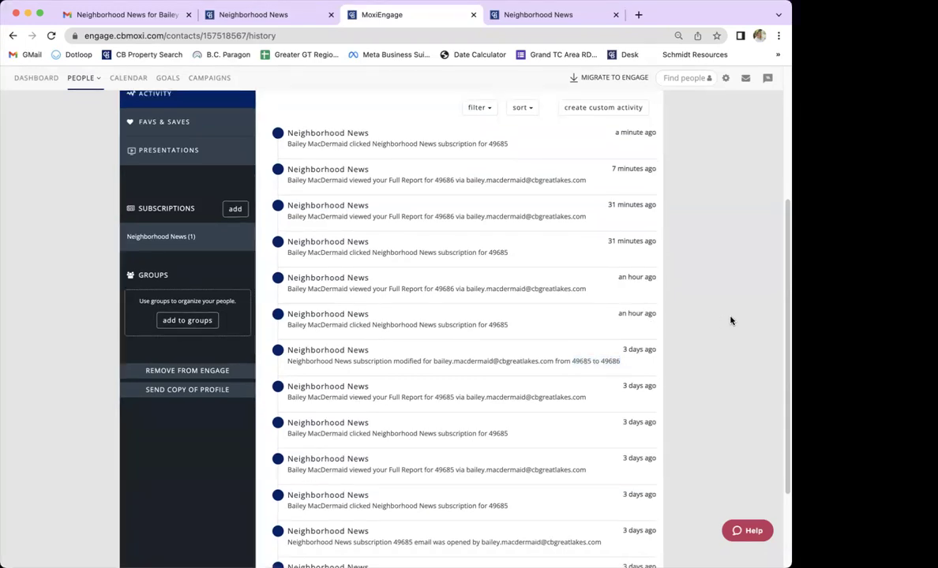
Review the contact's Neighborhood News activity down to the oldest entry, then return to the most recent ones
{"action": "scroll", "coordinate": [731, 320], "scroll_direction": "down", "scroll_amount": 3}
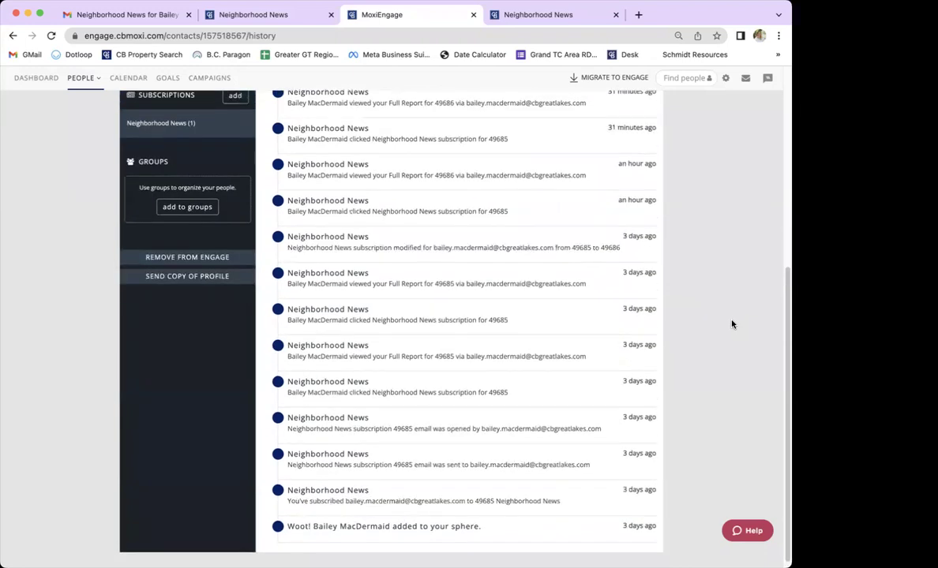
{"action": "scroll", "coordinate": [731, 323], "scroll_direction": "up", "scroll_amount": 3}
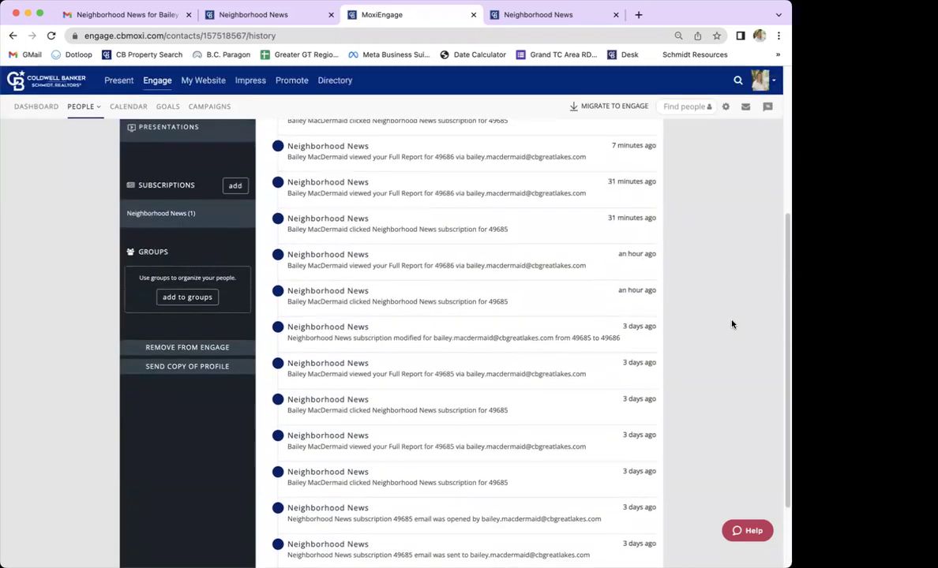
{"action": "scroll", "coordinate": [731, 324], "scroll_direction": "up", "scroll_amount": 5}
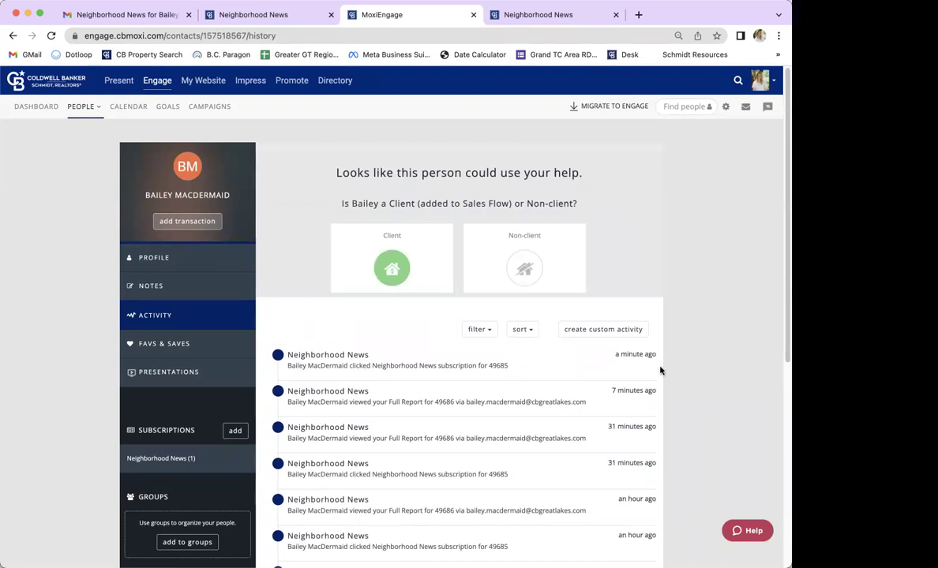
{"action": "scroll", "coordinate": [606, 404], "scroll_direction": "down", "scroll_amount": 3}
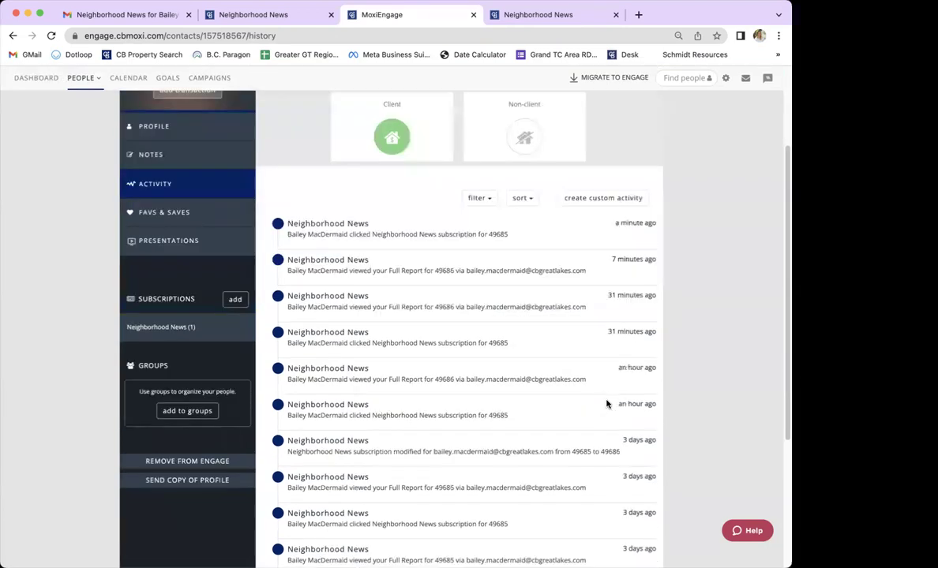
{"action": "scroll", "coordinate": [606, 405], "scroll_direction": "up", "scroll_amount": 1}
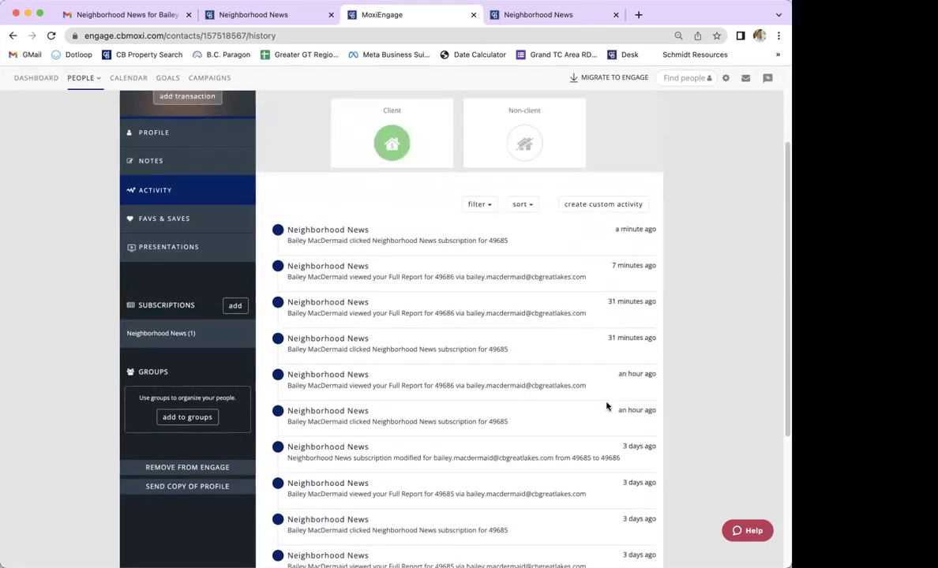
{"action": "scroll", "coordinate": [606, 406], "scroll_direction": "up", "scroll_amount": 3}
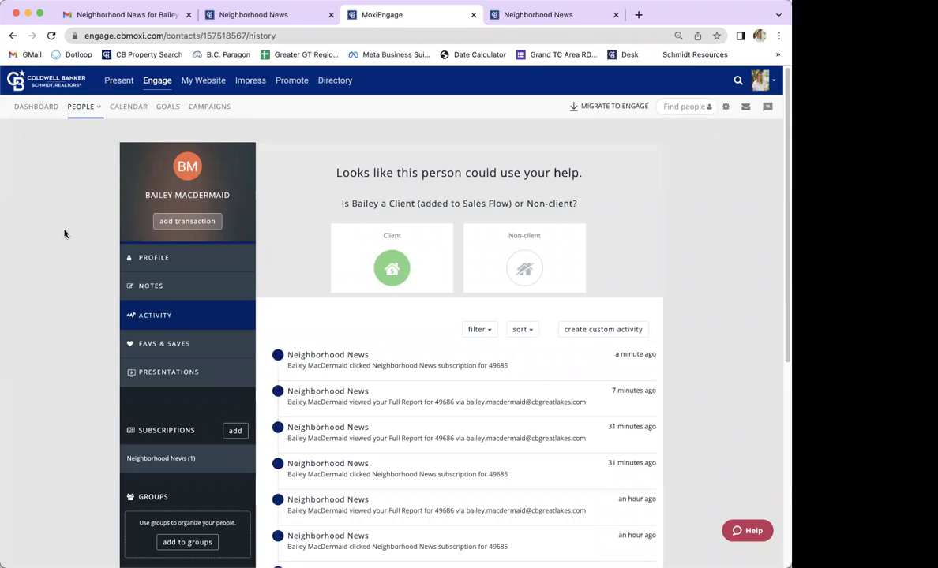
Open the My People contact list
{"action": "left_click", "coordinate": [90, 110]}
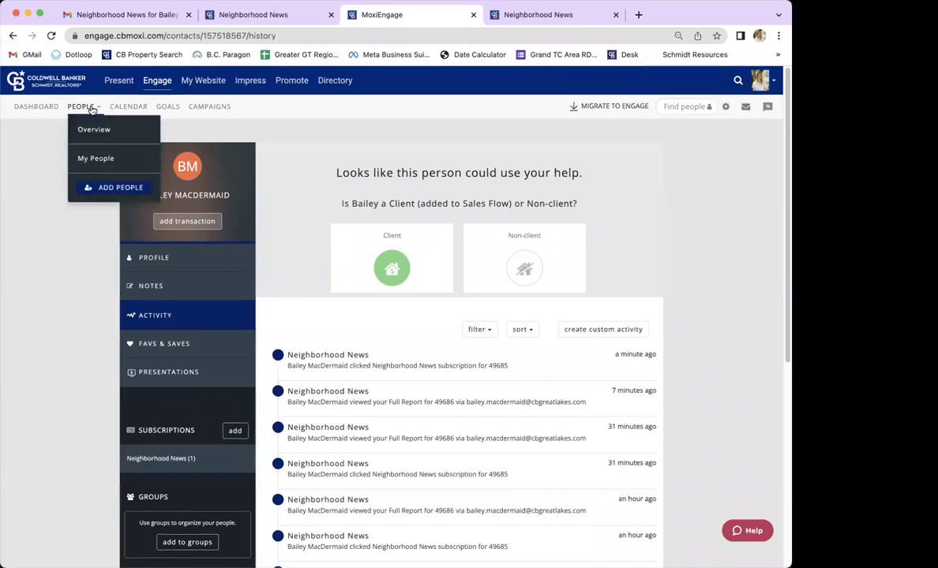
{"action": "left_click", "coordinate": [105, 163]}
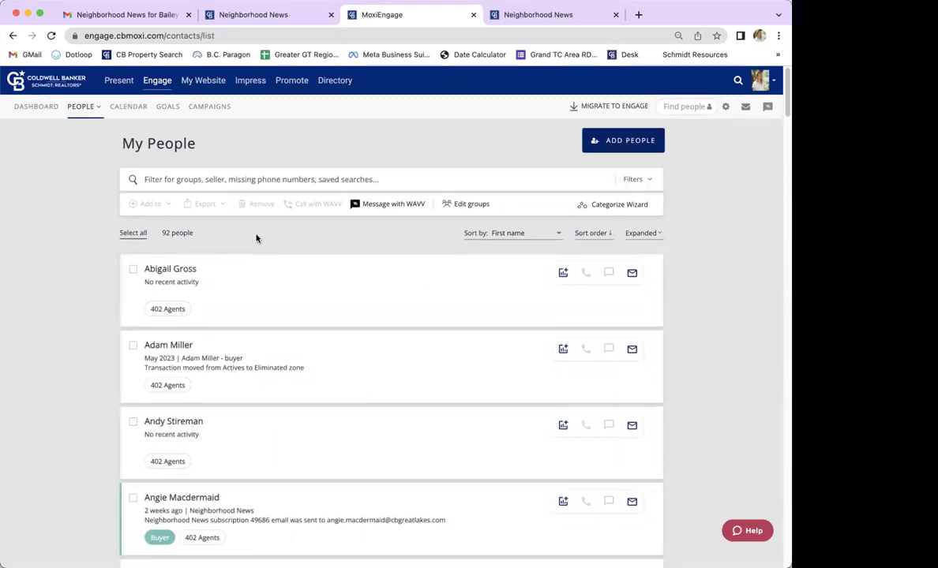
{"action": "left_click", "coordinate": [229, 178]}
Select several individual contacts in the My People list, then clear the whole selection
{"action": "left_click", "coordinate": [134, 270]}
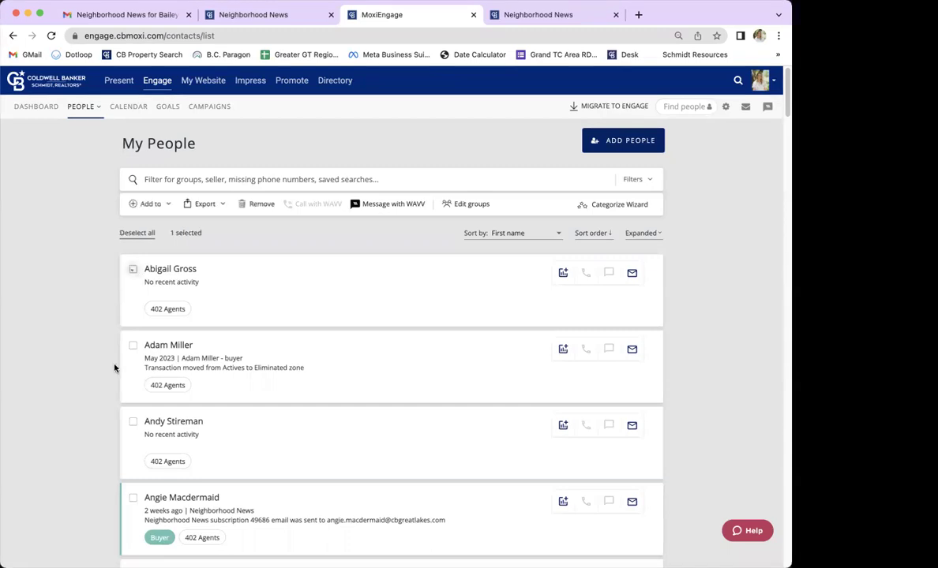
{"action": "left_click", "coordinate": [133, 422]}
{"action": "left_click", "coordinate": [132, 500]}
{"action": "scroll", "coordinate": [130, 474], "scroll_direction": "down", "scroll_amount": 3}
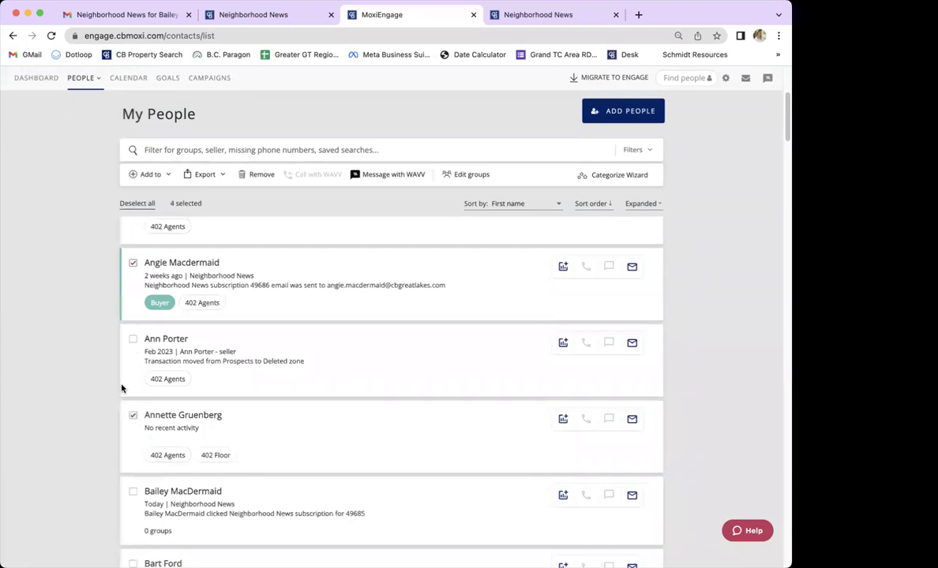
{"action": "scroll", "coordinate": [130, 315], "scroll_direction": "up", "scroll_amount": 5}
{"action": "left_click", "coordinate": [124, 233]}
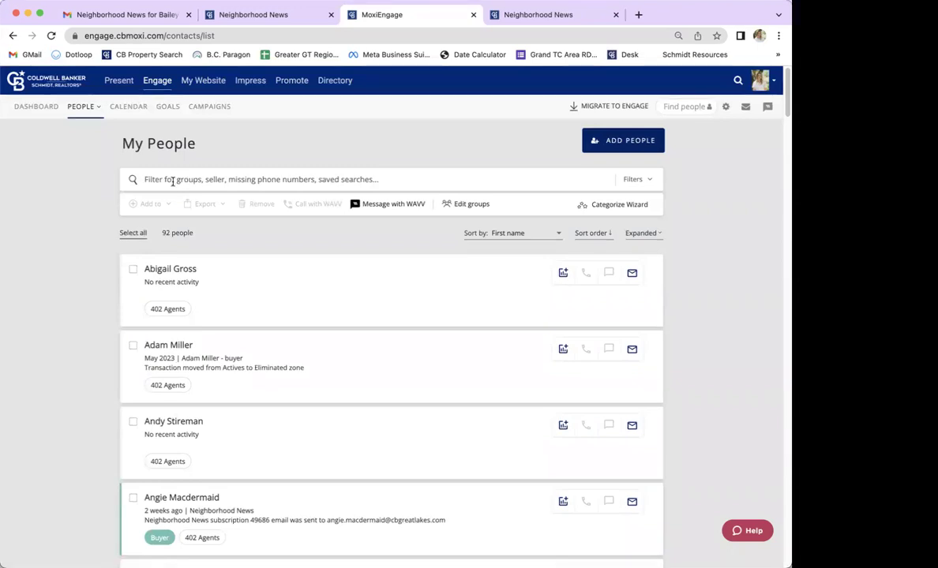
Select everyone in My People and start adding them to Neighborhood News with the Quick option
{"action": "left_click", "coordinate": [130, 234]}
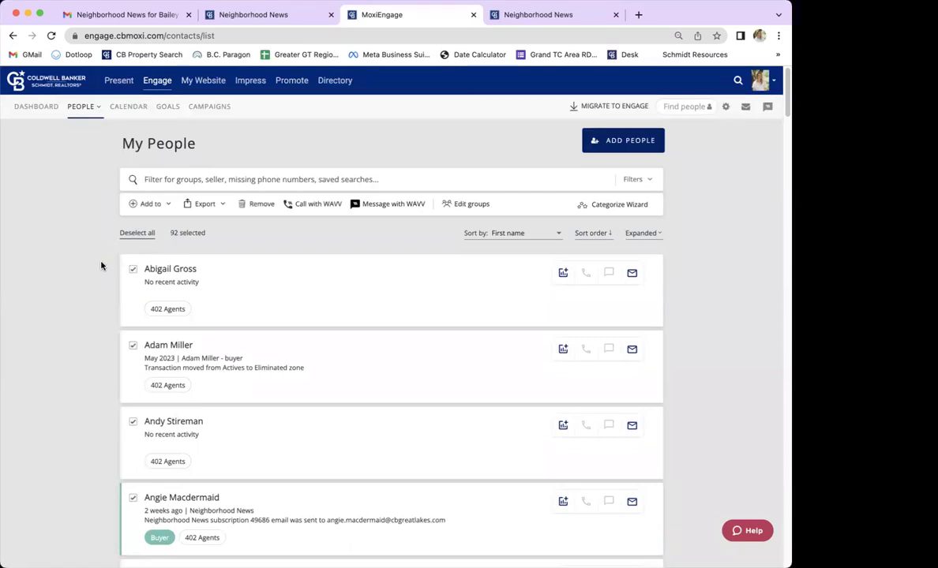
{"action": "scroll", "coordinate": [101, 266], "scroll_direction": "down", "scroll_amount": 12}
{"action": "scroll", "coordinate": [101, 266], "scroll_direction": "up", "scroll_amount": 12}
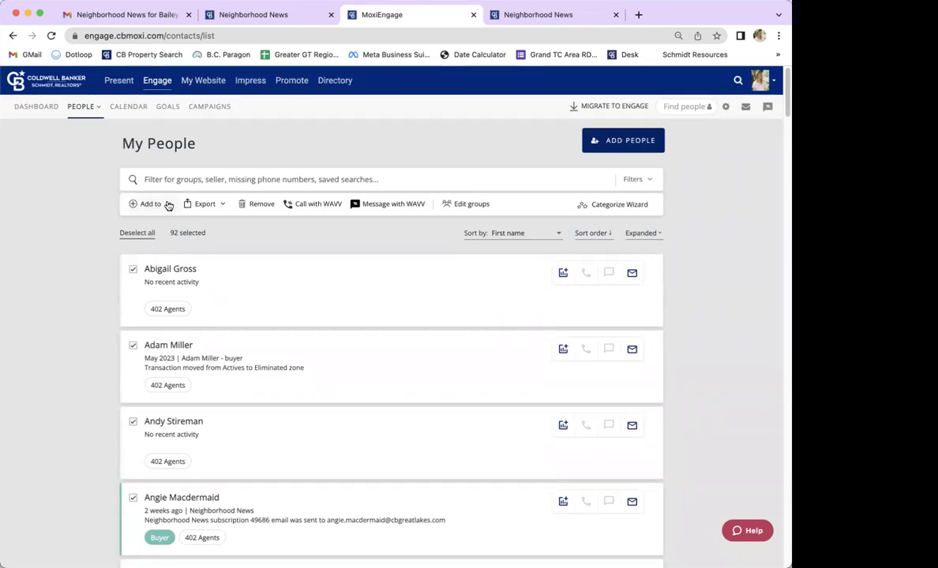
{"action": "left_click", "coordinate": [154, 204]}
{"action": "mouse_move", "coordinate": [145, 280]}
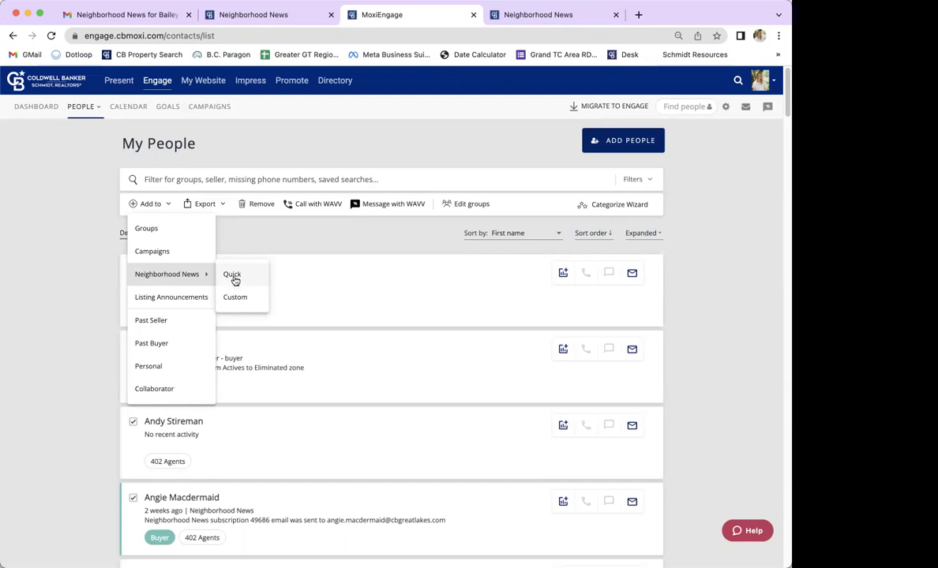
{"action": "left_click", "coordinate": [240, 279]}
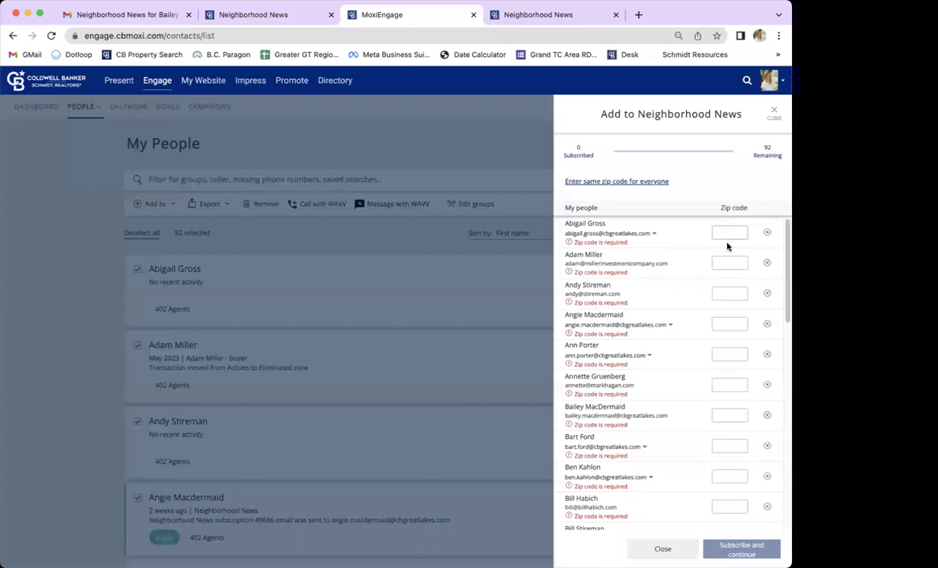
Enter 49696 as the same zip code for everyone and apply it to all selected people
{"action": "left_click", "coordinate": [726, 264]}
{"action": "scroll", "coordinate": [726, 317], "scroll_direction": "down", "scroll_amount": 3}
{"action": "scroll", "coordinate": [726, 316], "scroll_direction": "up", "scroll_amount": 3}
{"action": "left_click", "coordinate": [596, 182]}
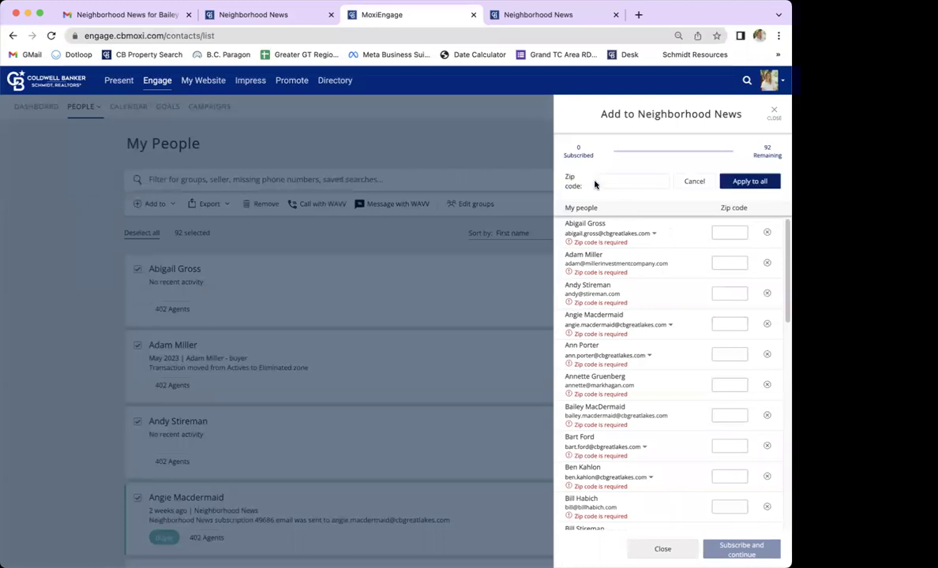
{"action": "left_click", "coordinate": [640, 180]}
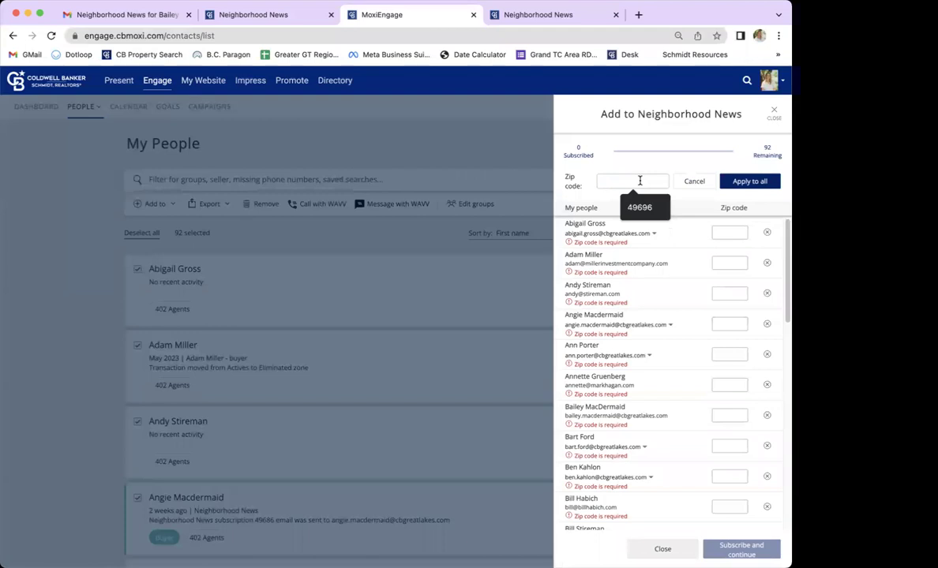
{"action": "left_click", "coordinate": [641, 208]}
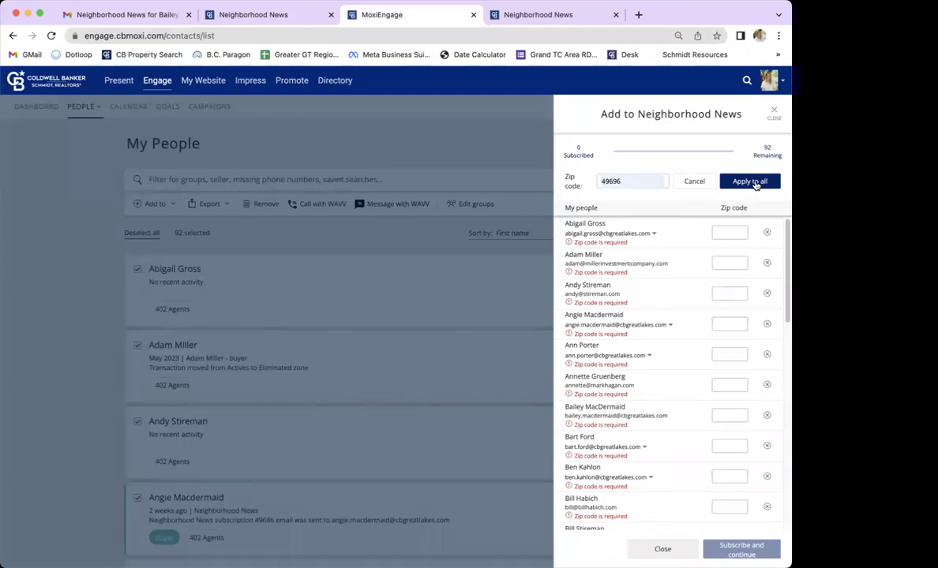
{"action": "left_click", "coordinate": [755, 182]}
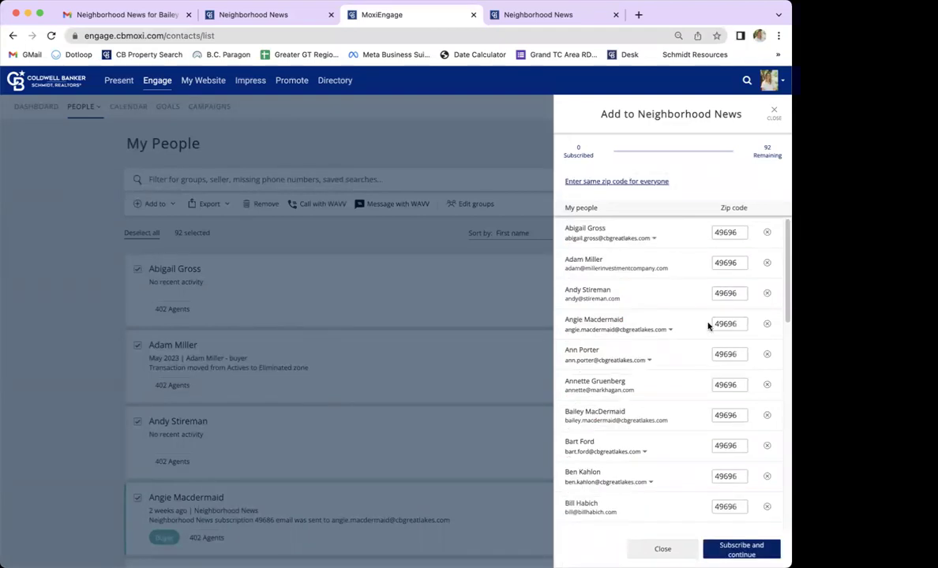
Close the Add to Neighborhood News form without subscribing anyone, and deselect all people
{"action": "scroll", "coordinate": [708, 326], "scroll_direction": "down", "scroll_amount": 3}
{"action": "scroll", "coordinate": [708, 326], "scroll_direction": "down", "scroll_amount": 5}
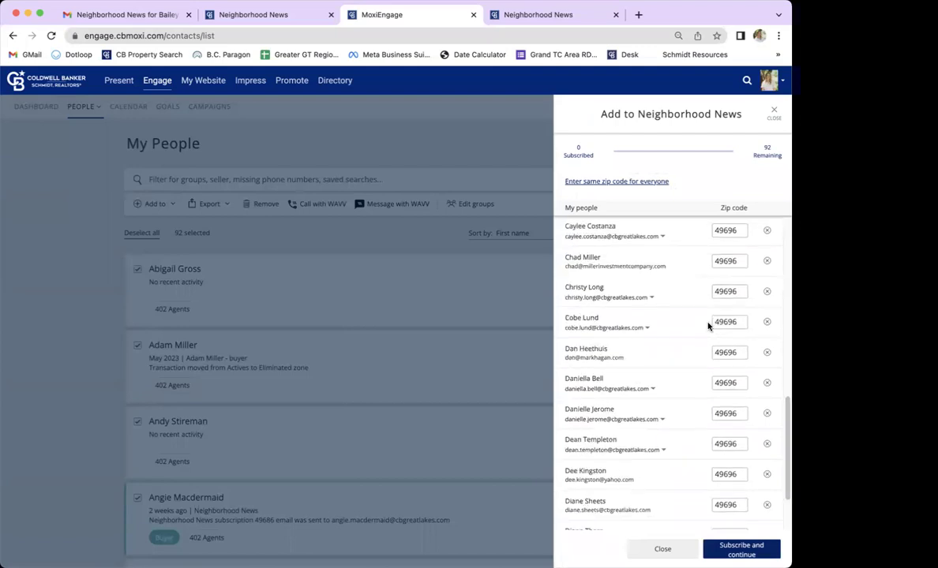
{"action": "scroll", "coordinate": [708, 326], "scroll_direction": "up", "scroll_amount": 10}
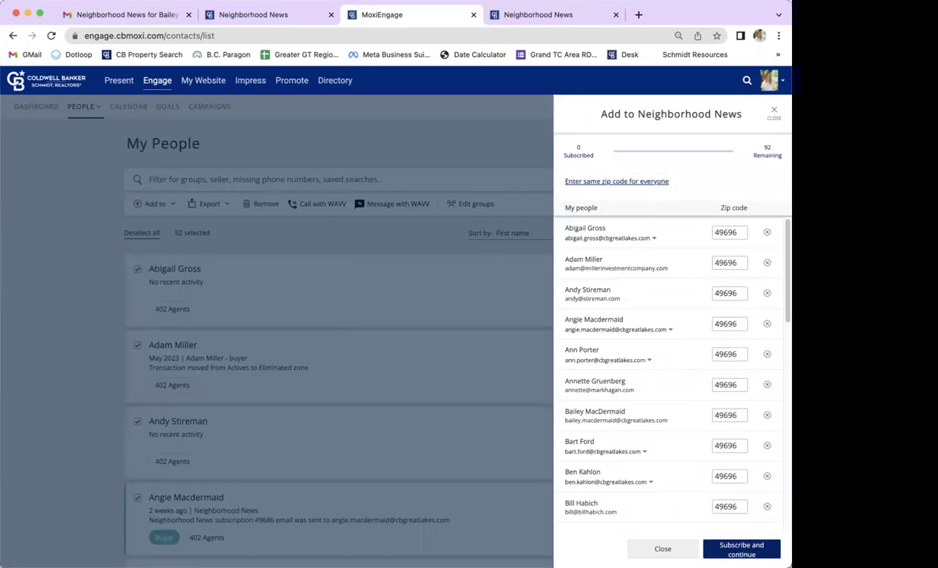
{"action": "left_click", "coordinate": [668, 550]}
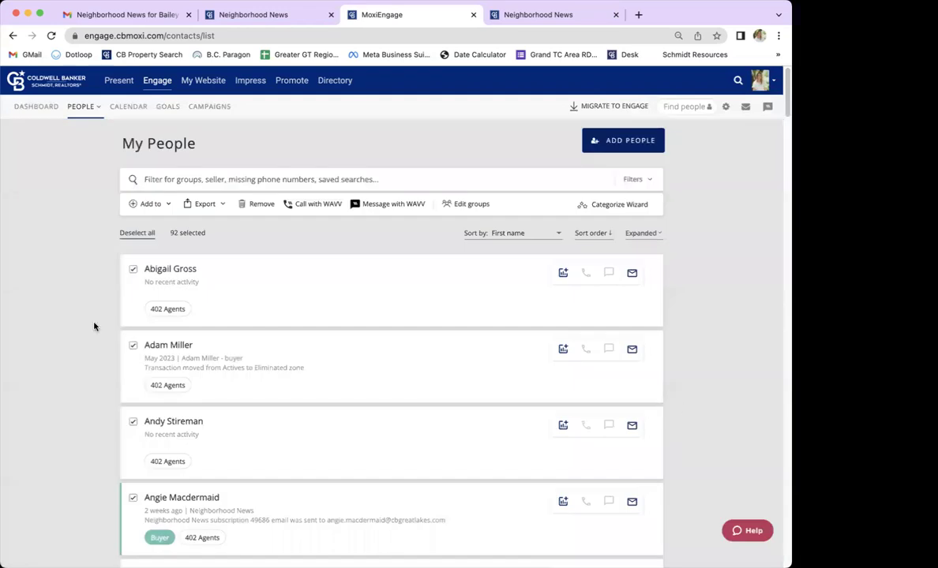
{"action": "left_click", "coordinate": [136, 233]}
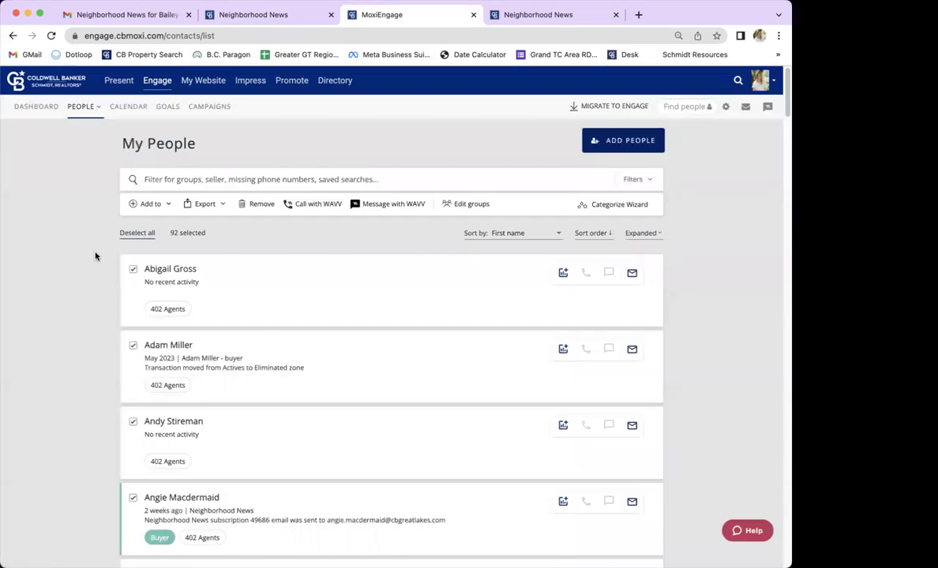